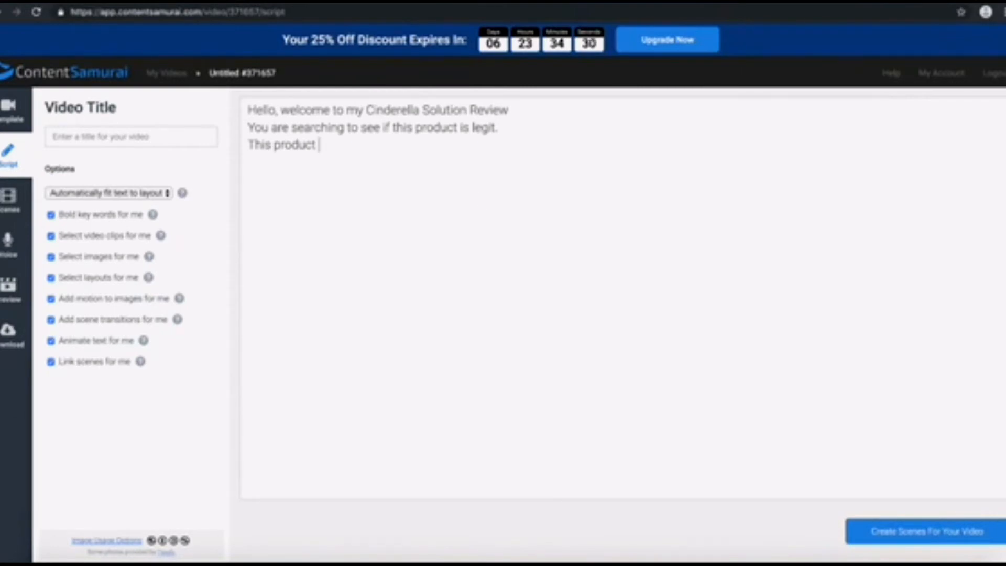
# Complete the script's third line so it reads "This product helped me lose 18 pounds in 7 days".
pyautogui.write('helped me lose')
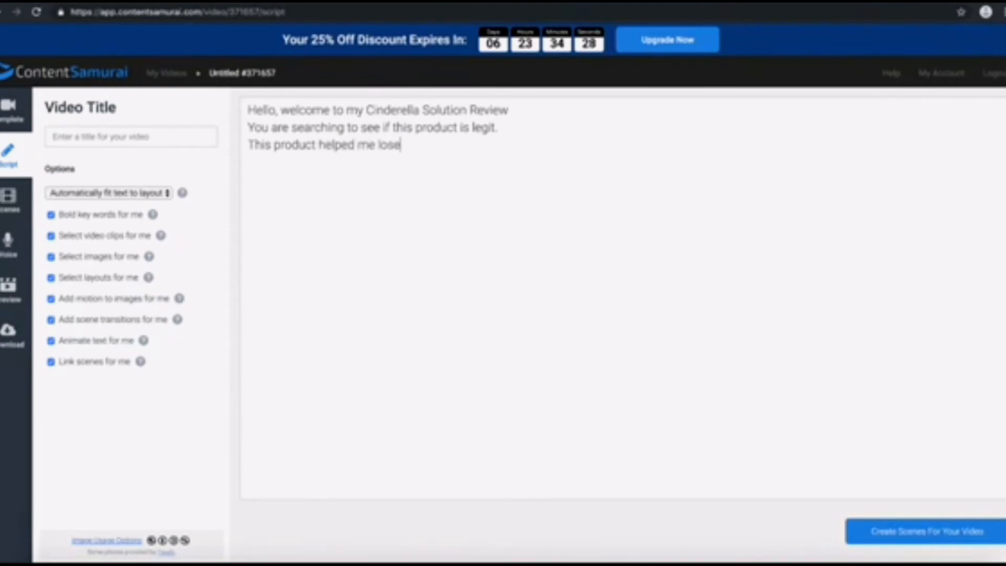
pyautogui.write(' 10')
pyautogui.write('8 po')
pyautogui.write('unds in ')
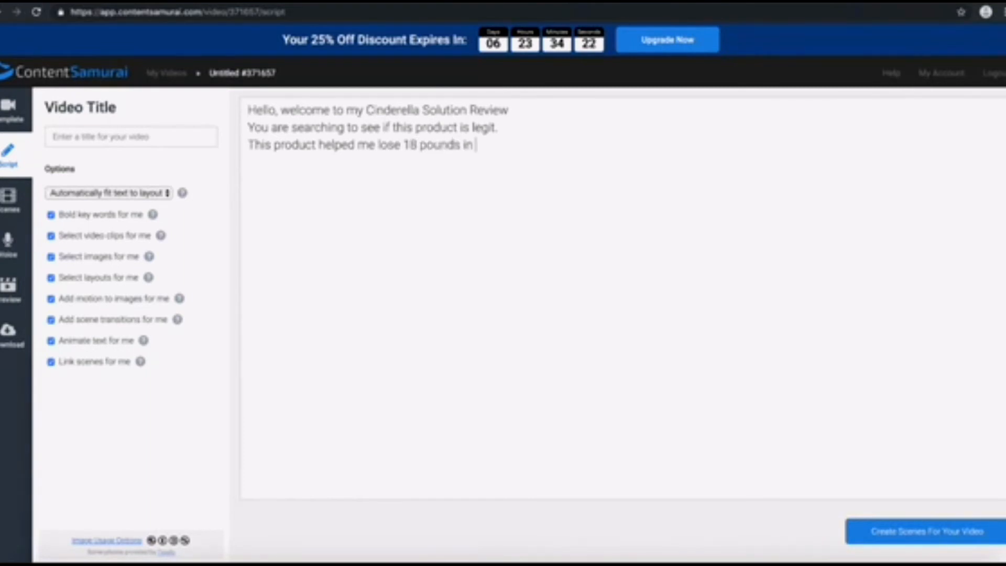
pyautogui.write('7 days')
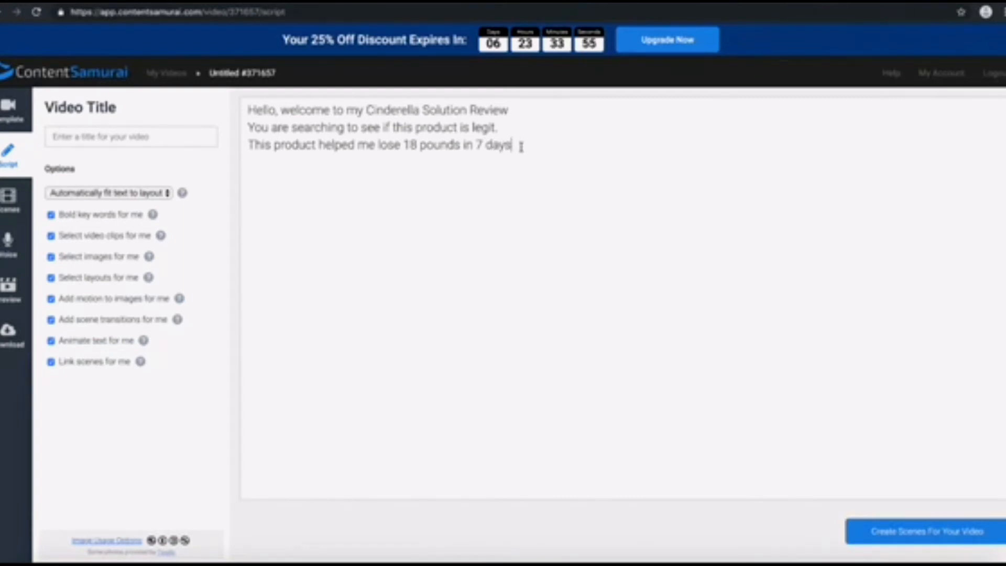
pyautogui.press('Return')
# Copy the three script lines and paste them below five times, each copy starting on a new line.
pyautogui.moveTo(604, 141); pyautogui.dragTo(229, 102)
pyautogui.hotkey('ctrl', 'c')
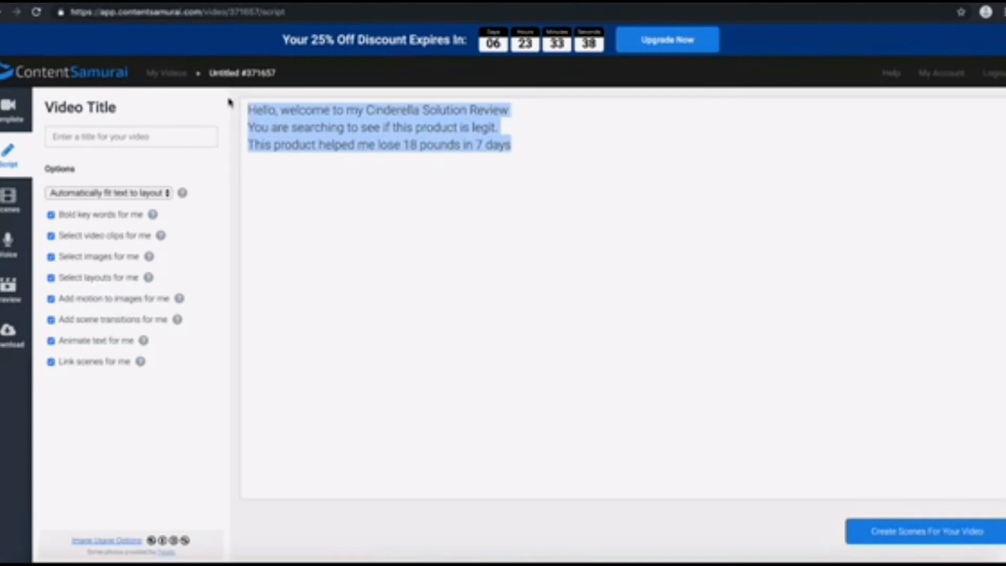
pyautogui.click(543, 153)
pyautogui.hotkey('ctrl', 'v')
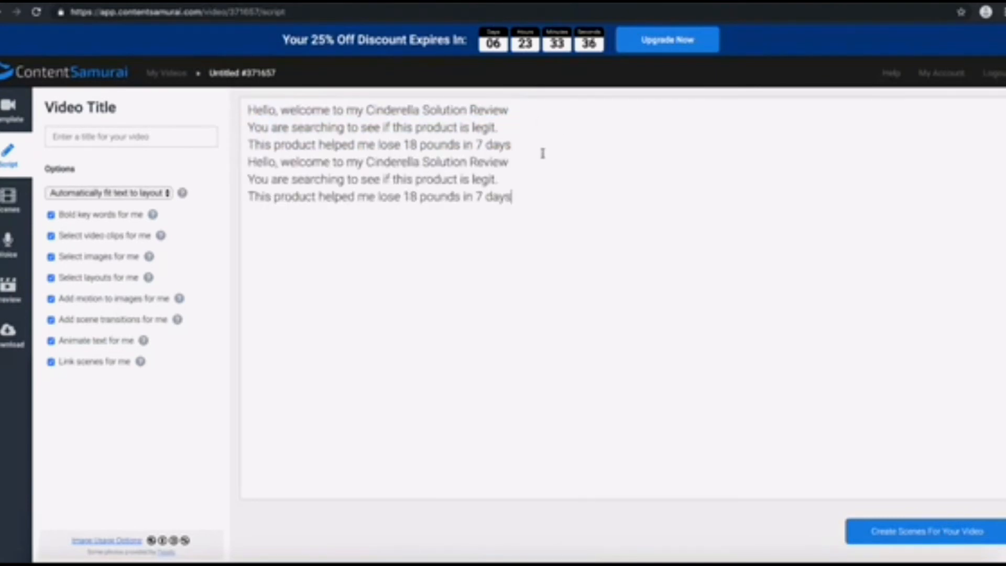
pyautogui.press('Return')
pyautogui.hotkey('ctrl', 'v')
pyautogui.press('Return')
pyautogui.hotkey('ctrl', 'v')
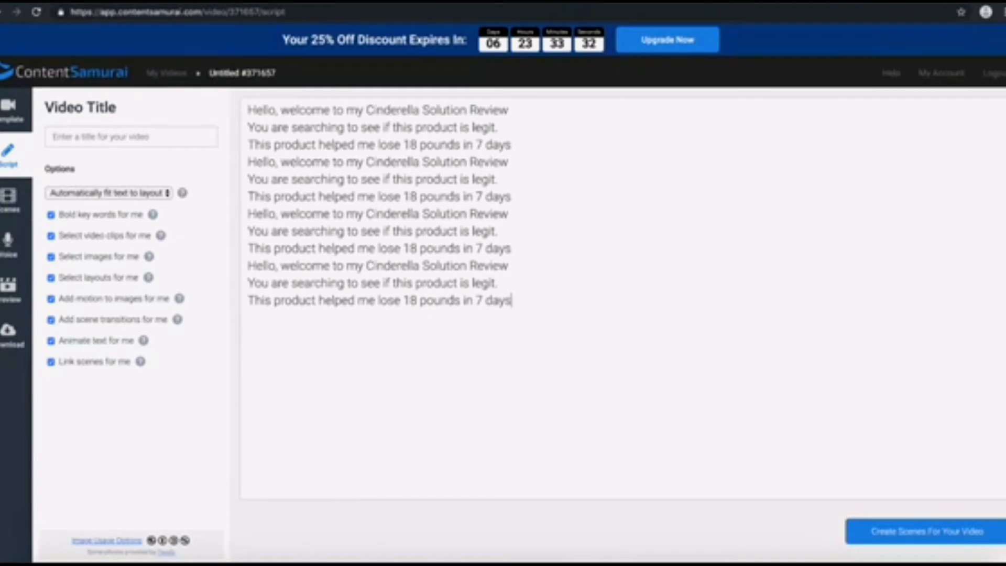
pyautogui.press('Return')
pyautogui.hotkey('ctrl', 'v')
pyautogui.press('Return')
pyautogui.hotkey('ctrl', 'v')
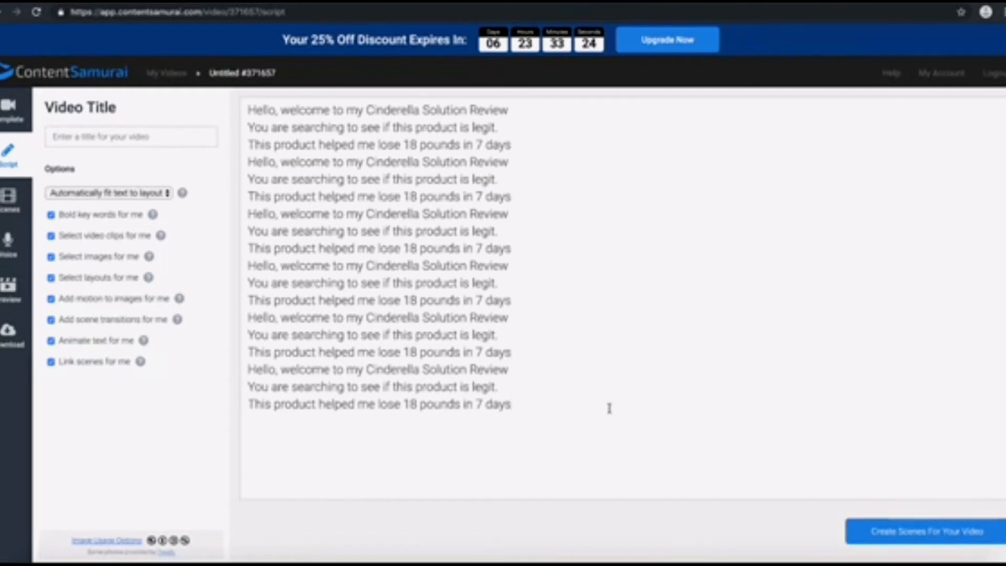
# Create the scenes from the script and set scene 1's background to the "weight loss" clip of a woman in a grey top holding out loose jeans.
pyautogui.click(877, 540)
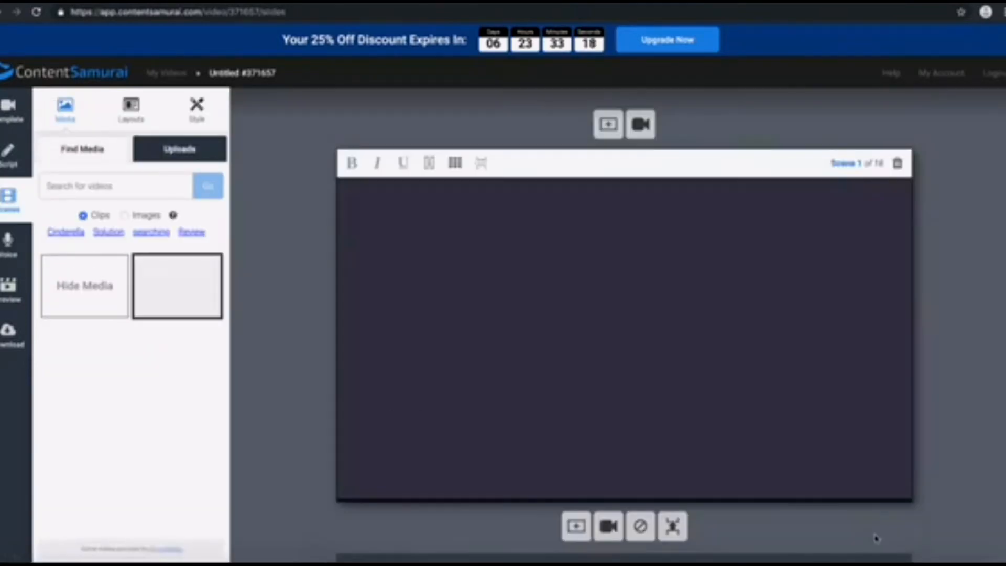
pyautogui.click(125, 187)
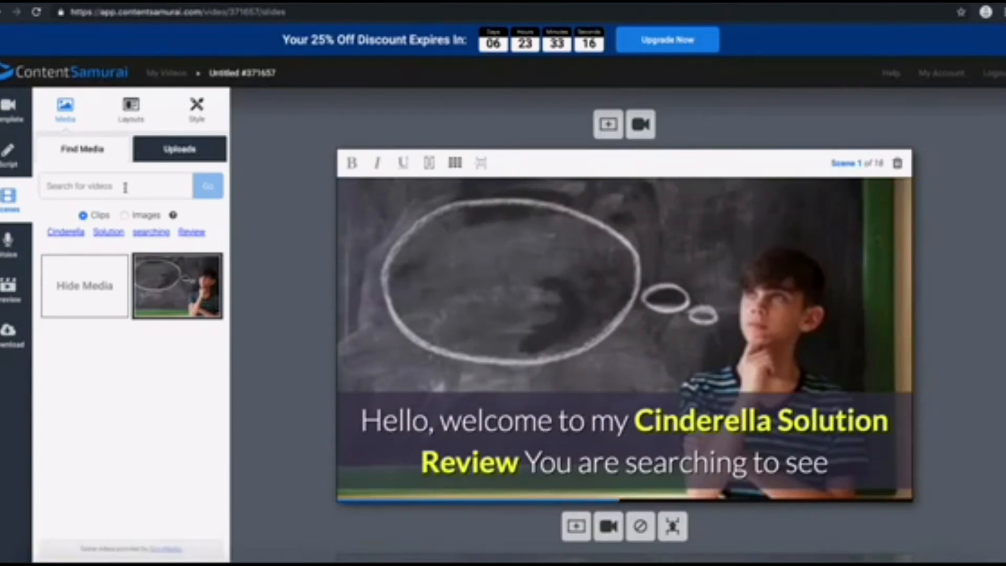
pyautogui.write('weight loss')
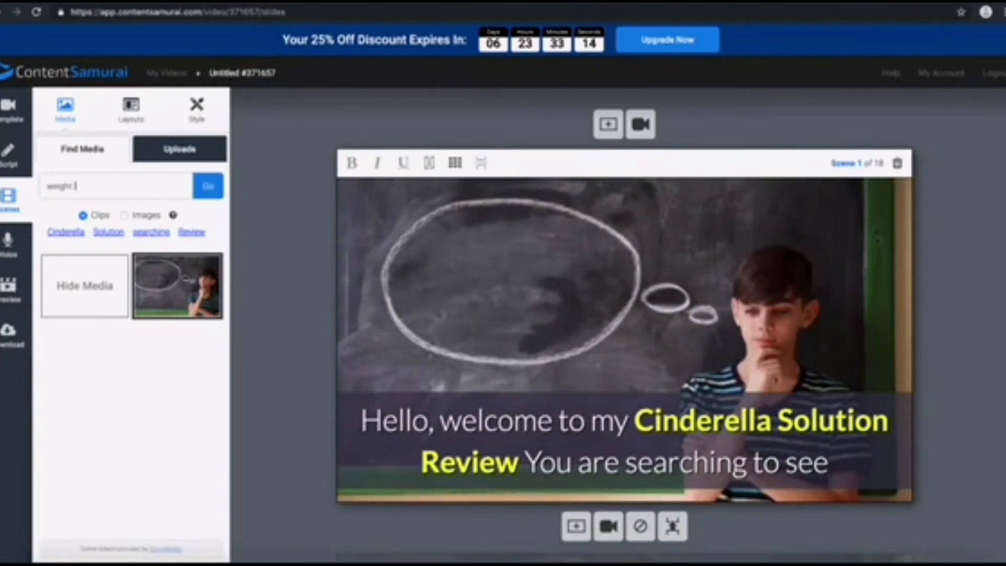
pyautogui.press('Return')
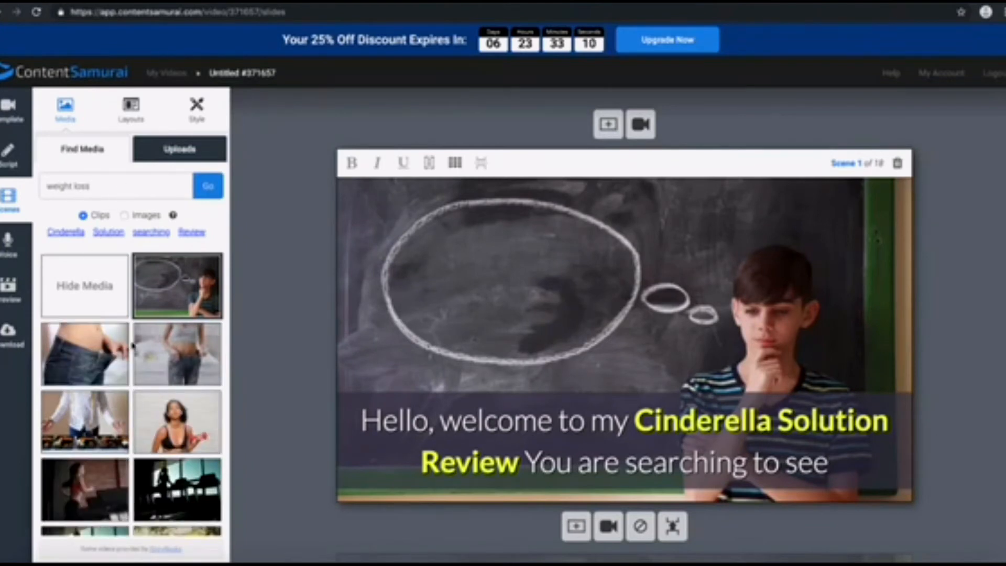
pyautogui.click(148, 346)
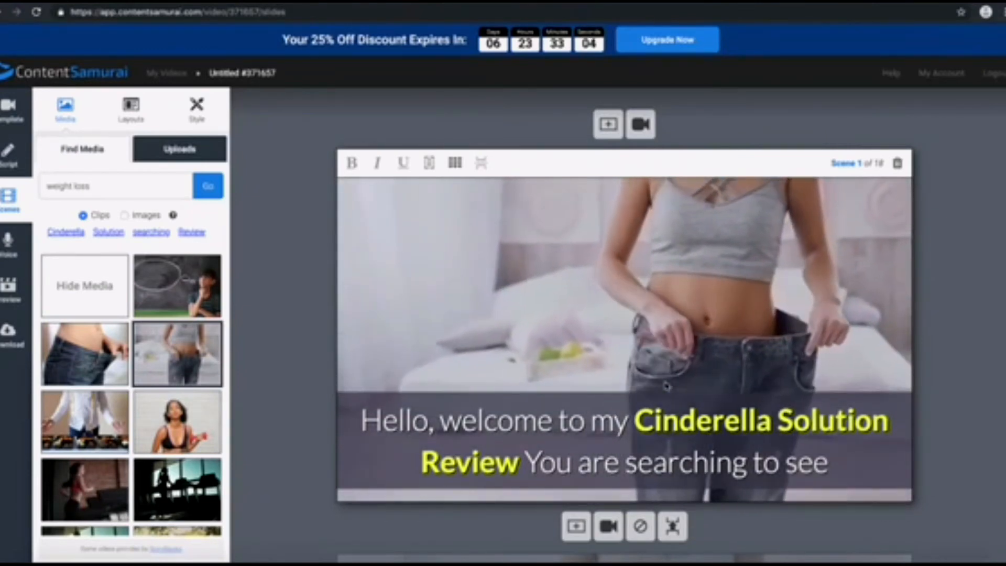
# Set scene 2's background to the weight loss clip of a man with a measuring tape behind meal trays.
pyautogui.scroll(-4, 666, 386)
pyautogui.click(666, 386)
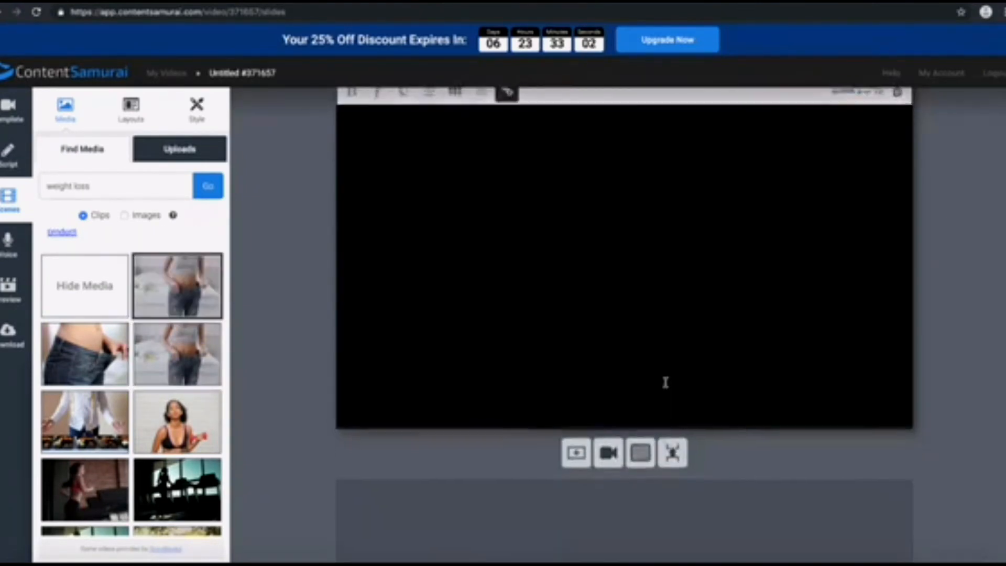
pyautogui.click(182, 420)
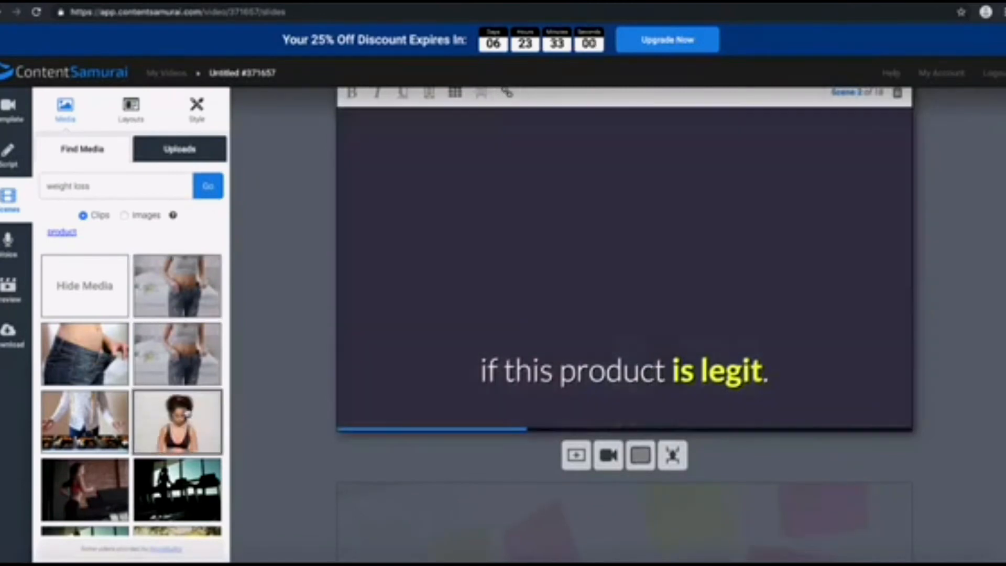
pyautogui.click(90, 426)
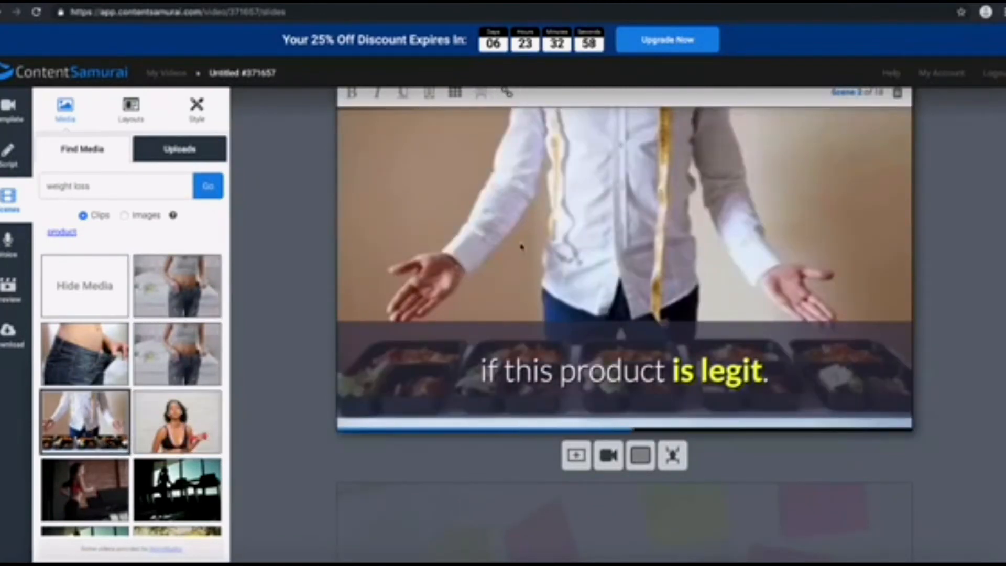
# Set scene 3's background to the clip of a curly-haired woman holding a cake and a green apple.
pyautogui.scroll(-7, 521, 246)
pyautogui.scroll(1, 521, 246)
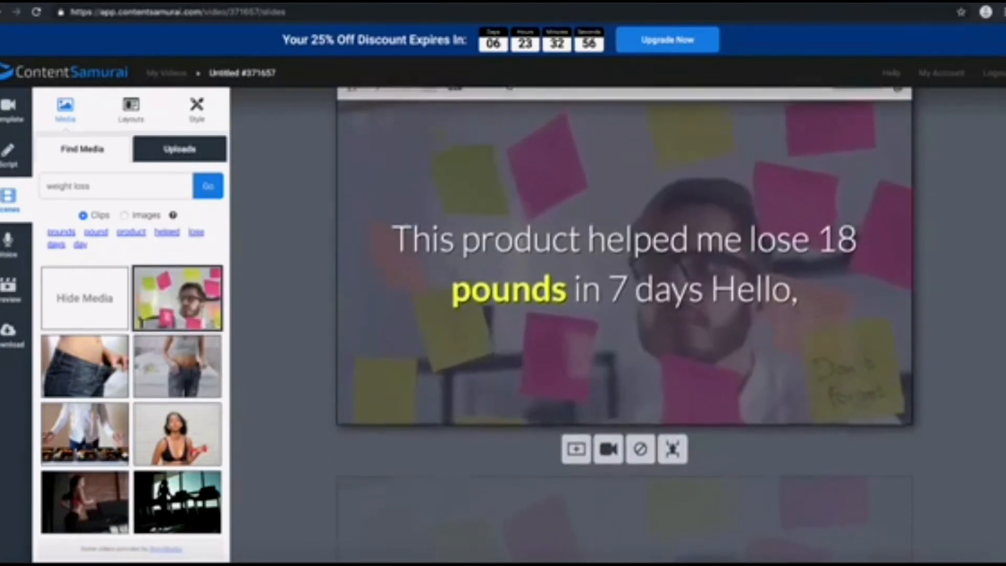
pyautogui.scroll(-2, 123, 393)
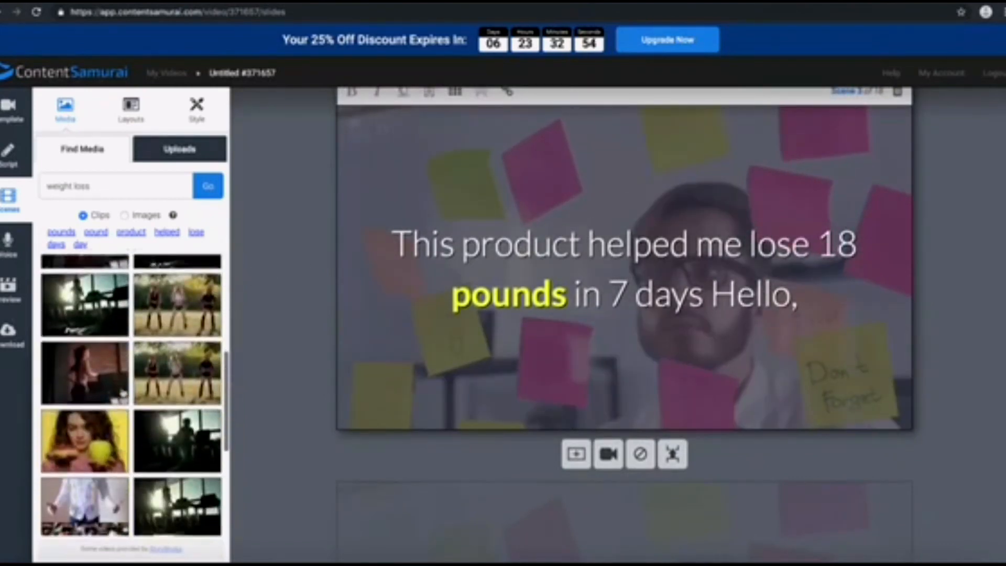
pyautogui.click(84, 420)
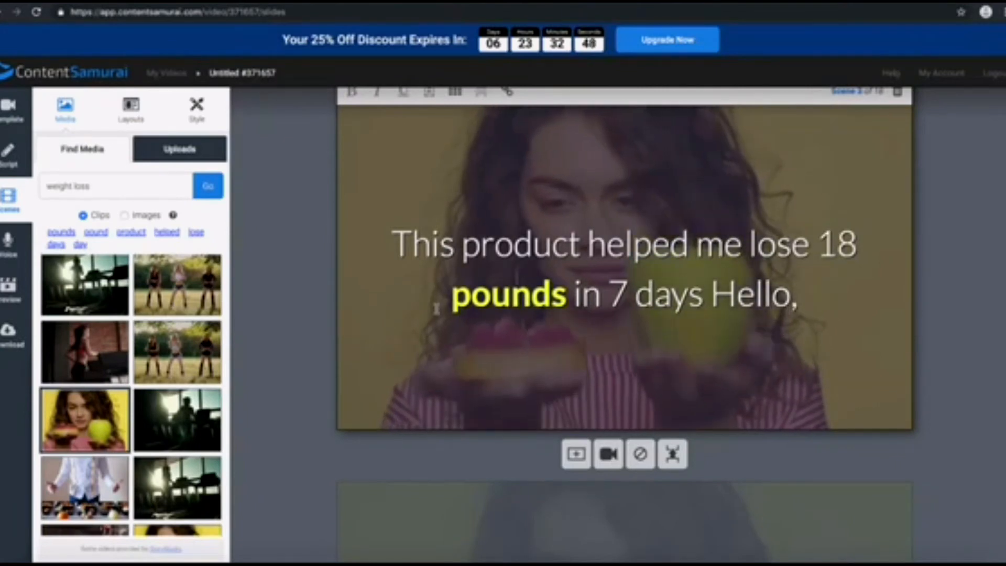
pyautogui.scroll(-6, 436, 308)
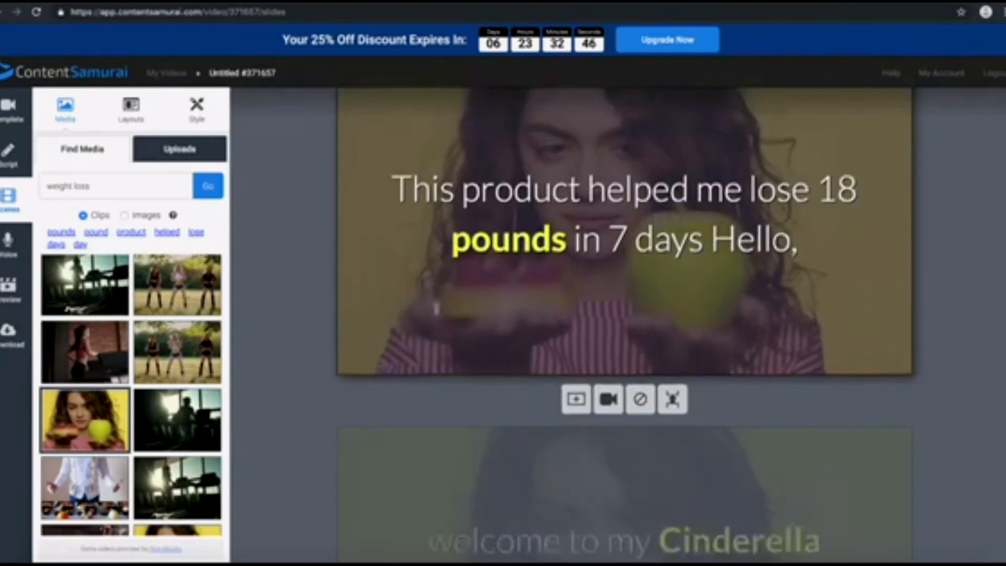
pyautogui.scroll(-8, 437, 310)
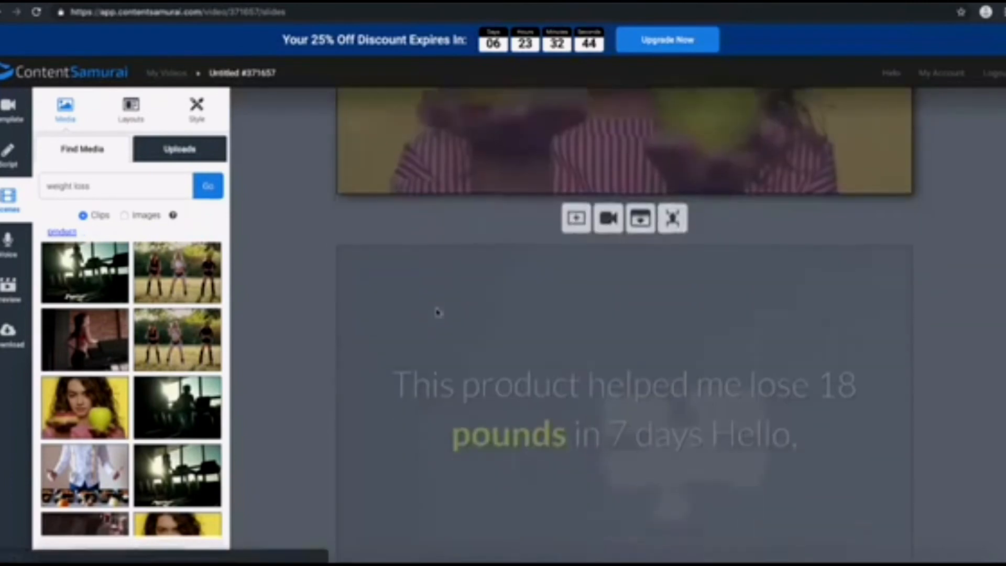
pyautogui.scroll(15, 438, 313)
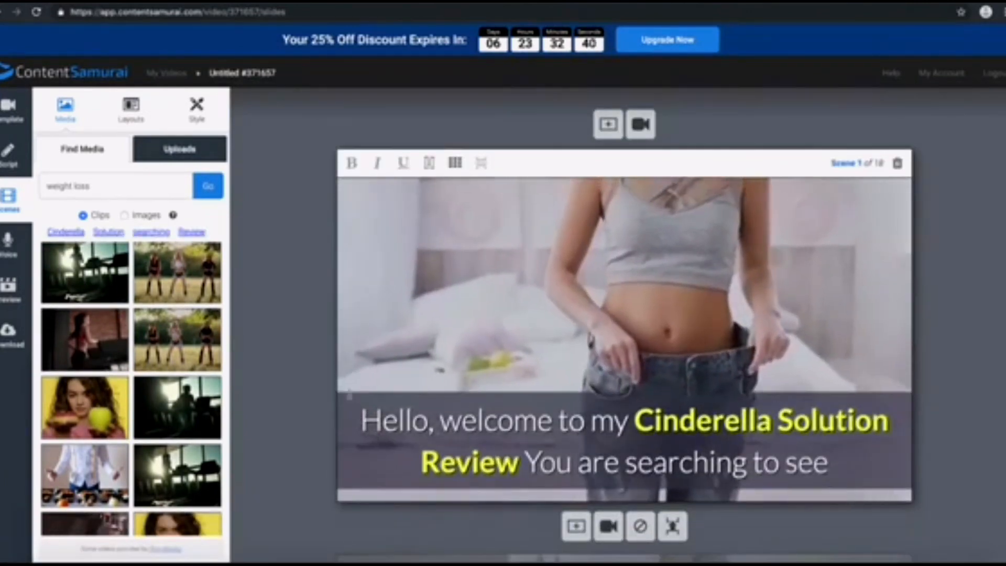
pyautogui.scroll(-1, 283, 376)
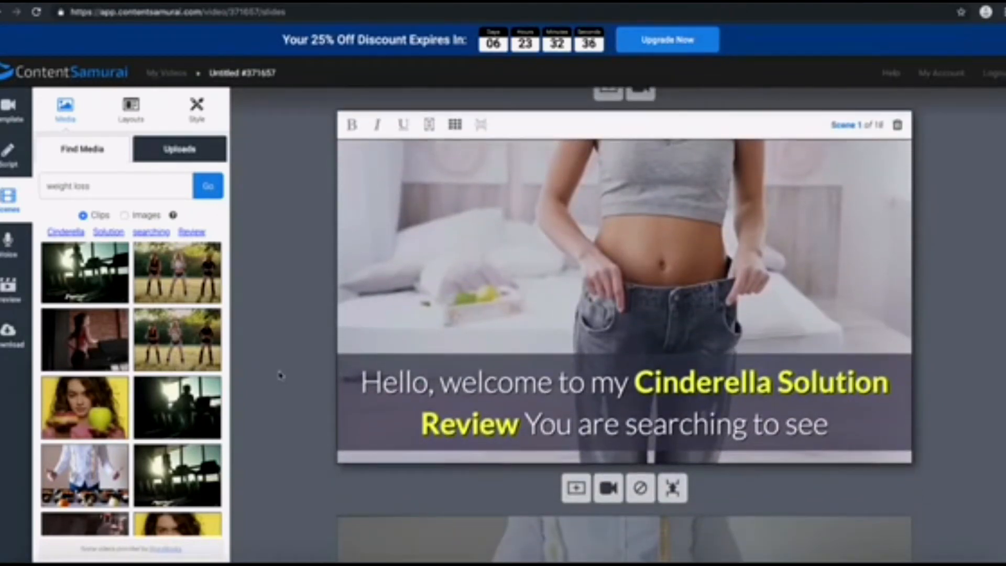
pyautogui.scroll(1, 263, 368)
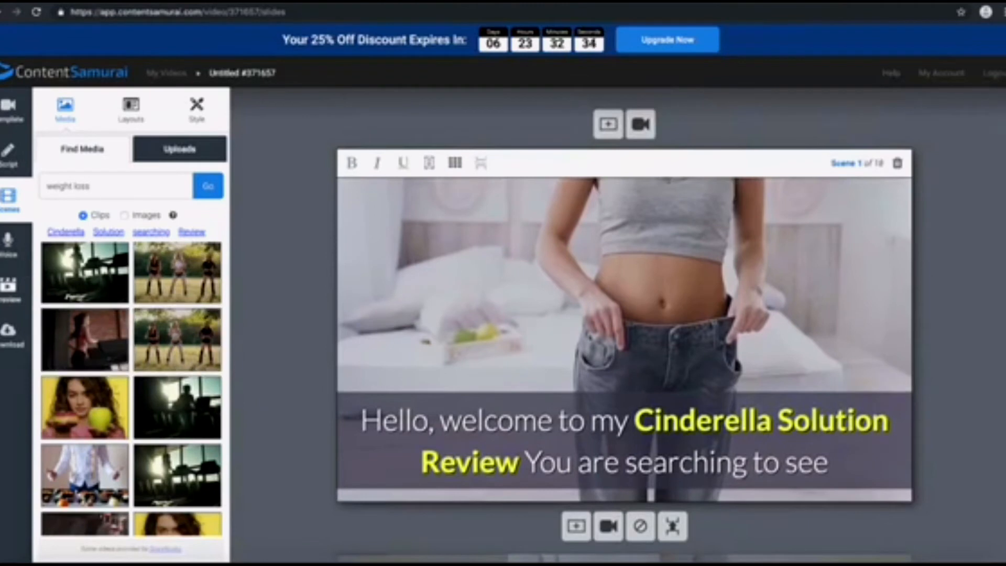
# Set the video's voice track to Auto-voice with the USA voice Luke.
pyautogui.click(8, 242)
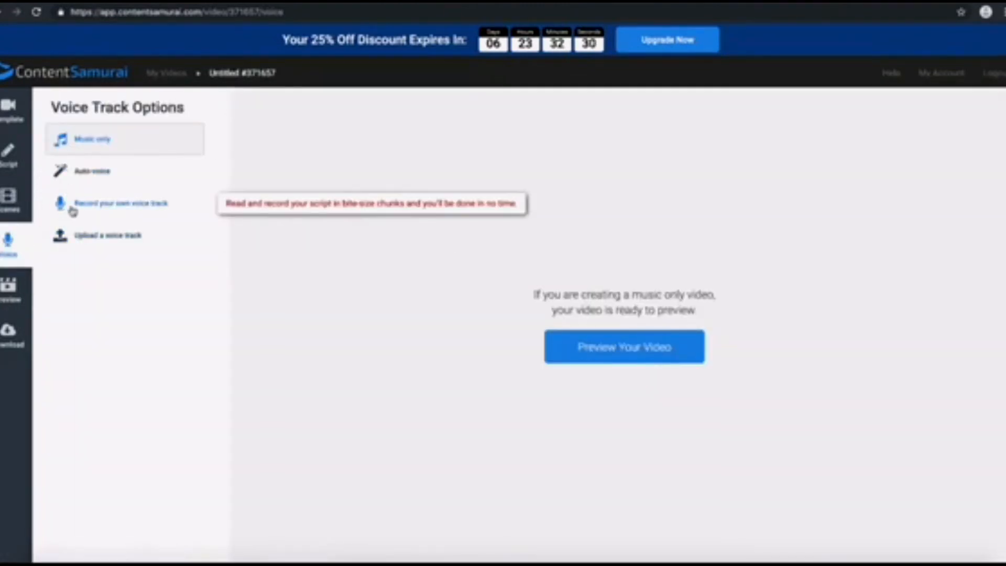
pyautogui.click(118, 176)
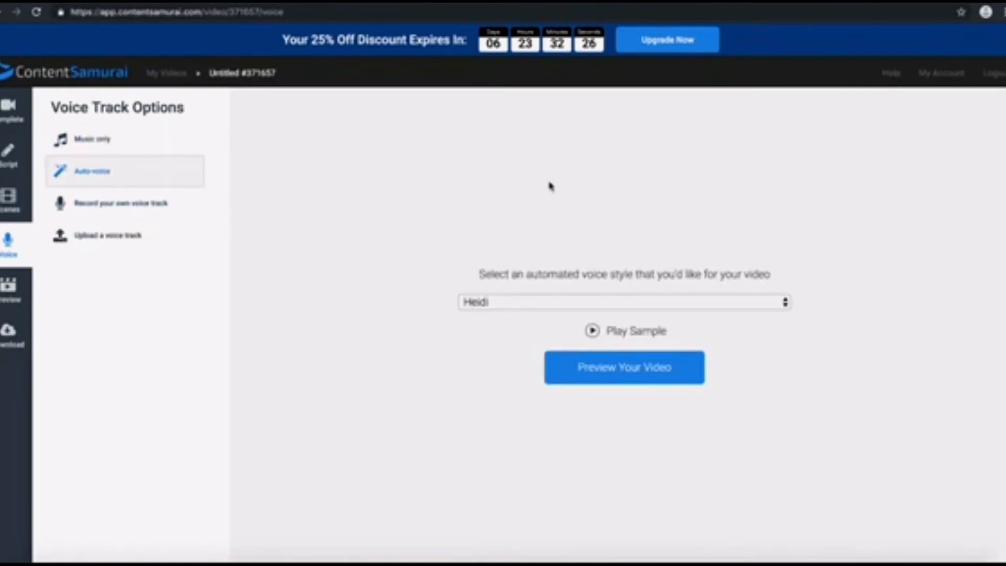
pyautogui.click(797, 1)
pyautogui.click(505, 302)
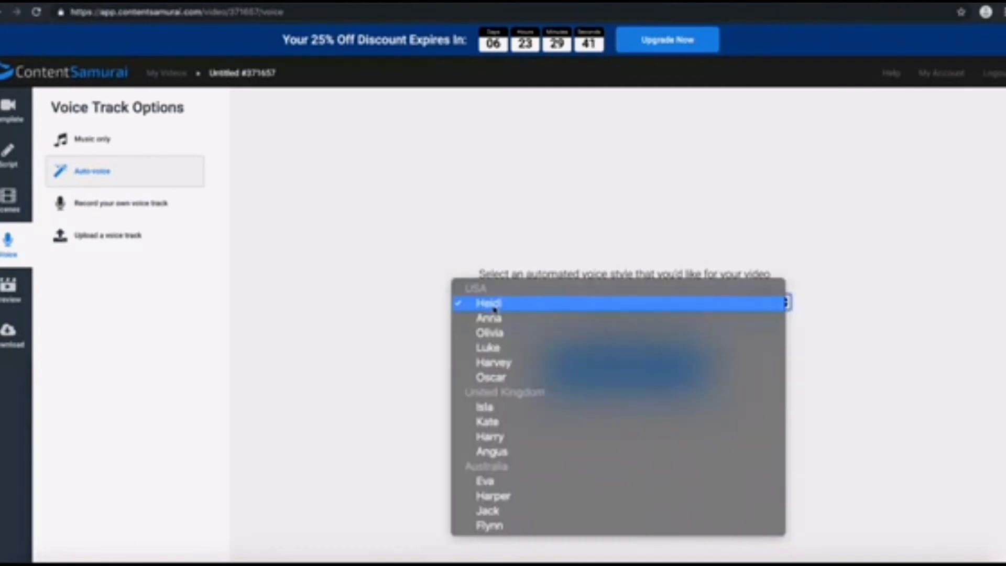
pyautogui.click(496, 347)
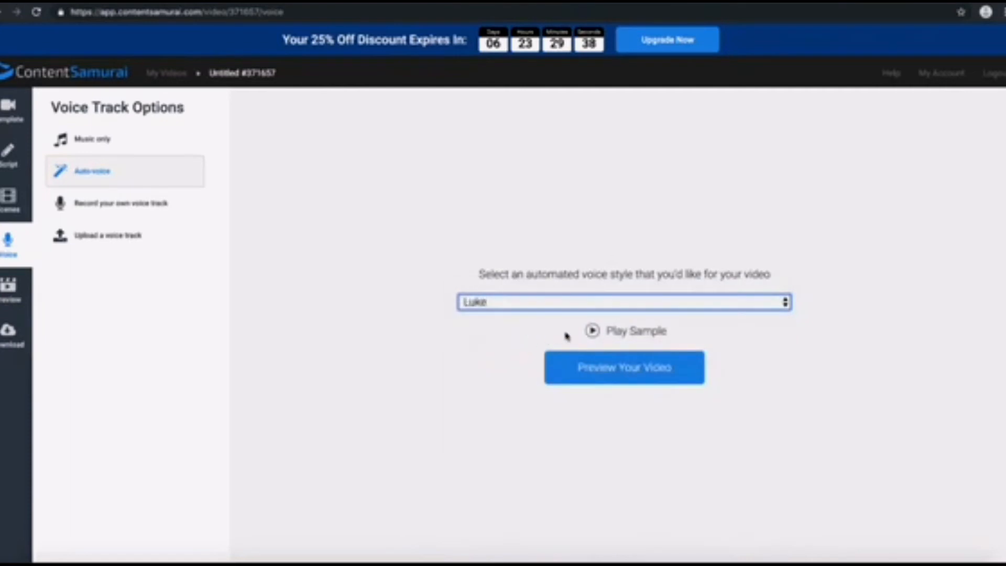
pyautogui.click(527, 308)
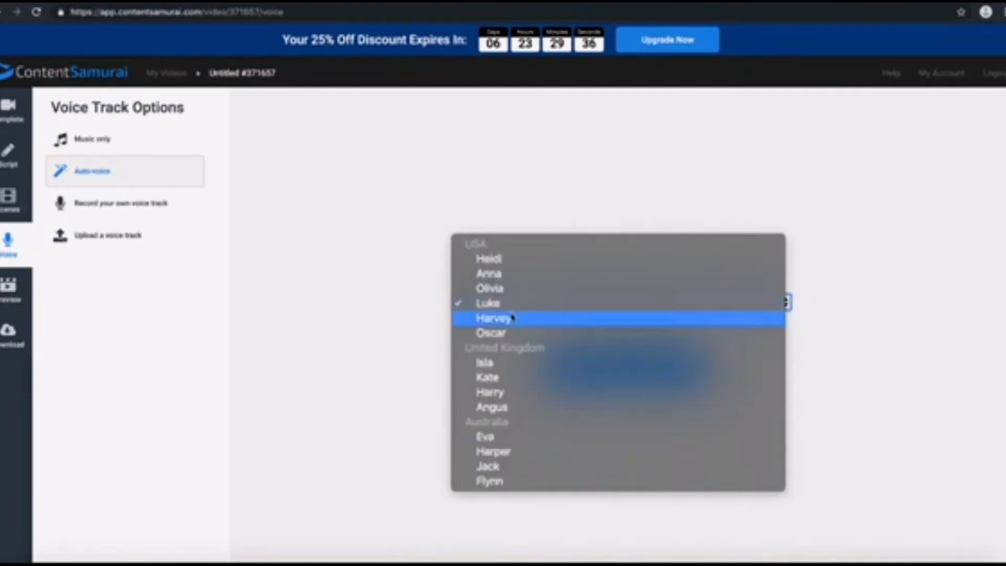
pyautogui.click(508, 307)
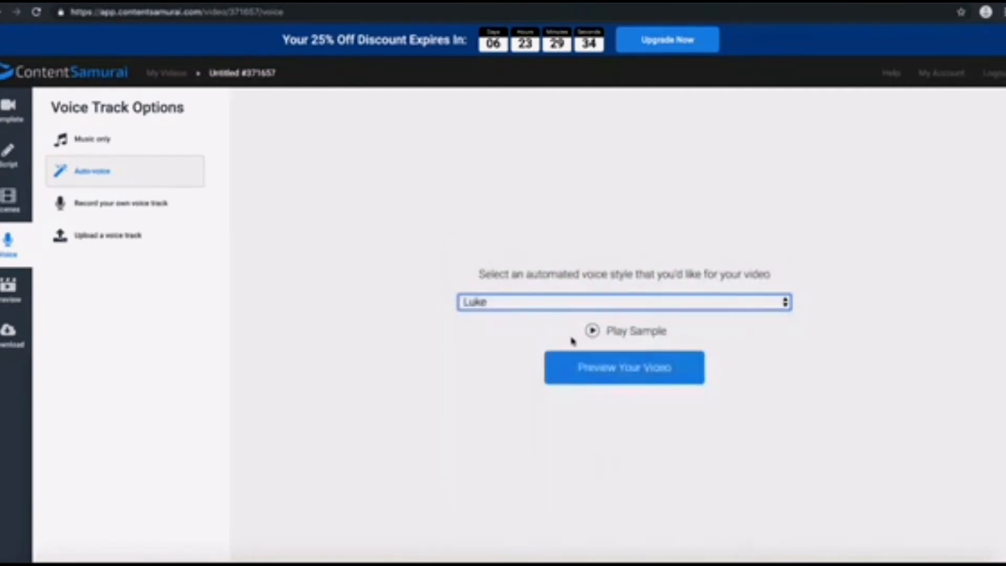
# Generate the video preview, play its opening scenes, pause it and move along the timeline.
pyautogui.click(596, 375)
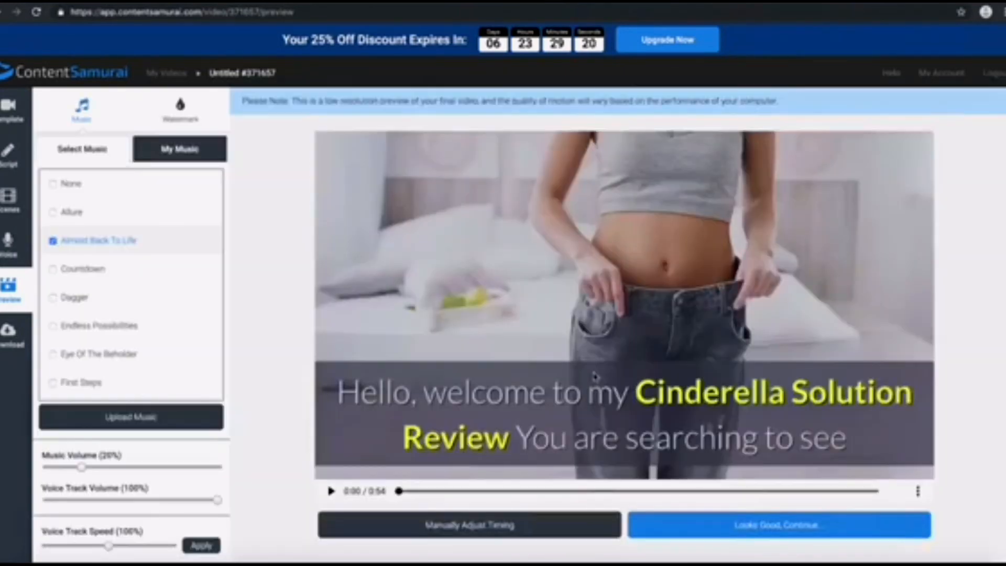
pyautogui.click(332, 491)
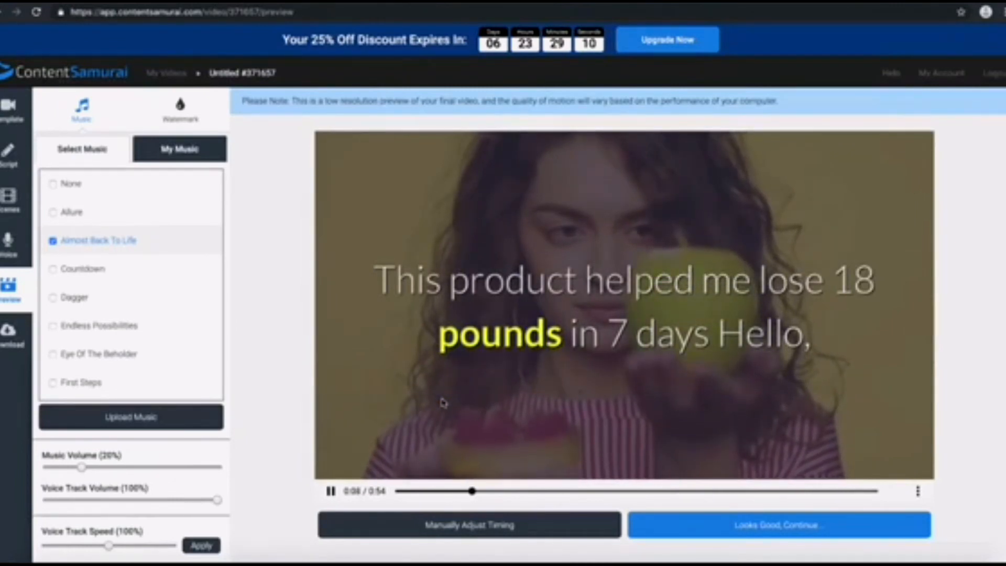
pyautogui.click(331, 491)
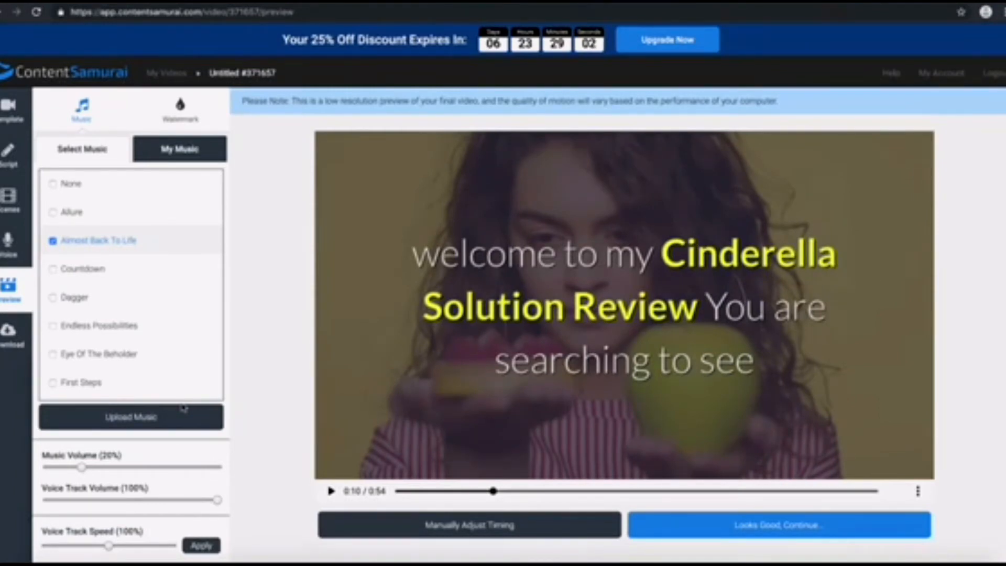
pyautogui.click(404, 493)
pyautogui.moveTo(407, 496); pyautogui.dragTo(452, 500)
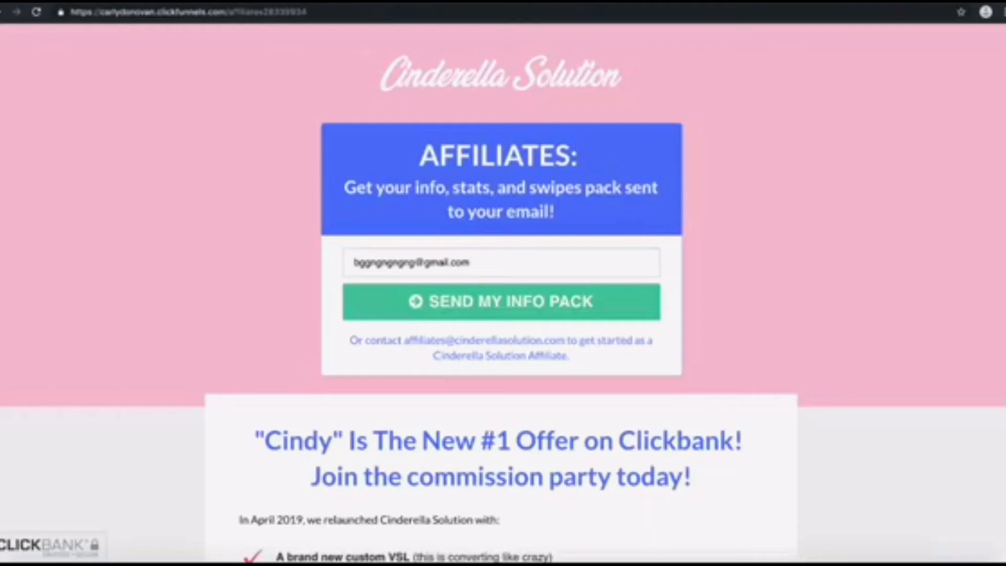
# Examine the Cinderella Solution affiliate page, including its up-sell flow and the support and perks for affiliates.
pyautogui.scroll(-10, 411, 182)
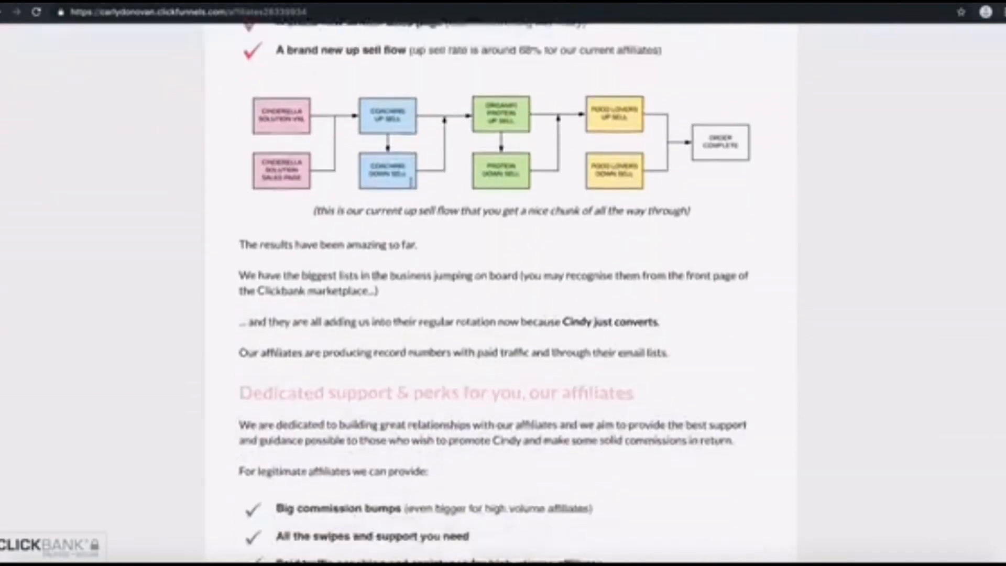
pyautogui.scroll(-5, 412, 186)
pyautogui.moveTo(423, 393); pyautogui.dragTo(234, 363)
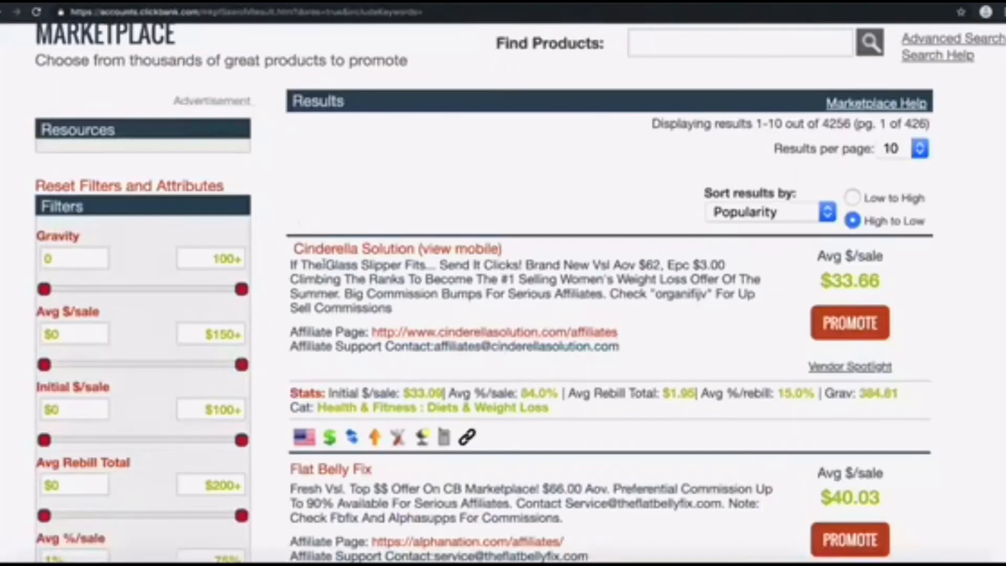
# Look over the top ClickBank marketplace offers, checking the Flat Belly Fix affiliate support contact and the Cinderella Solution product name.
pyautogui.scroll(-6, 342, 287)
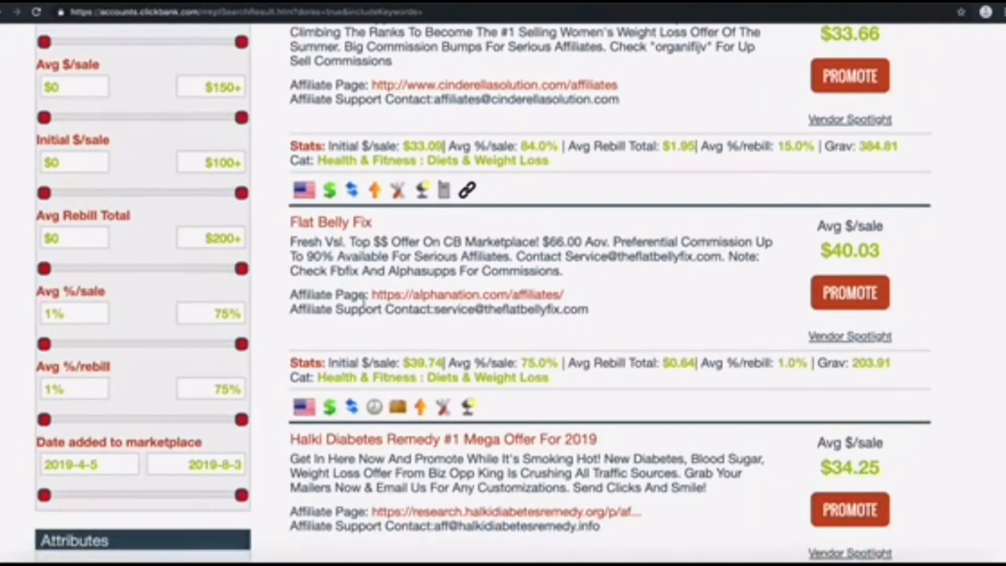
pyautogui.moveTo(592, 312); pyautogui.dragTo(430, 311)
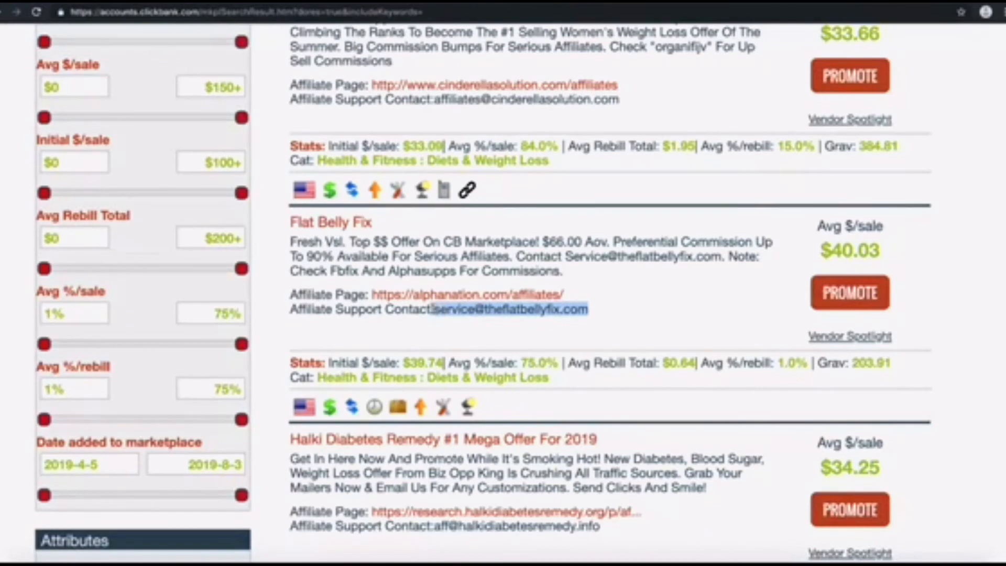
pyautogui.click(431, 311)
pyautogui.scroll(-3, 434, 312)
pyautogui.scroll(10, 434, 312)
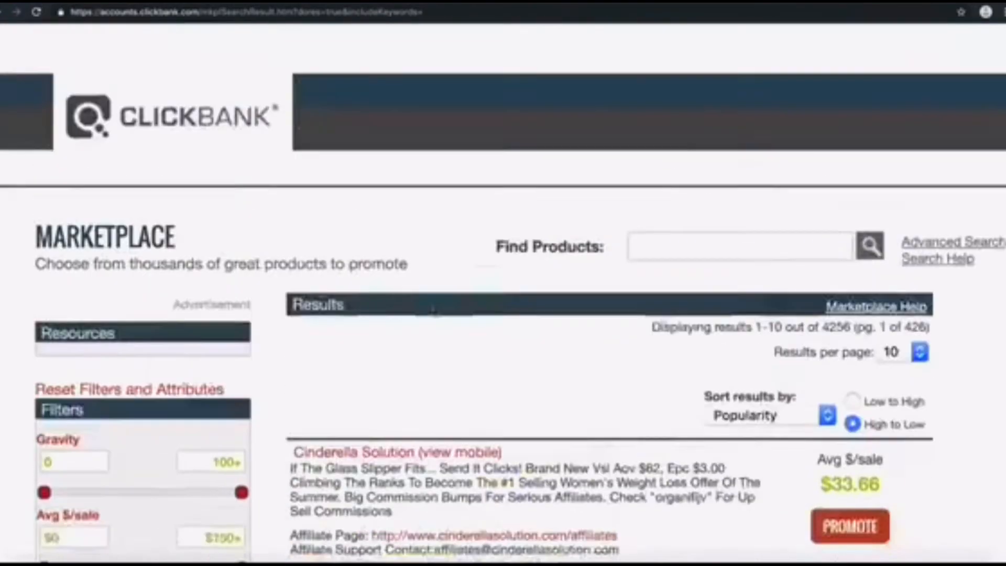
pyautogui.scroll(-5, 434, 313)
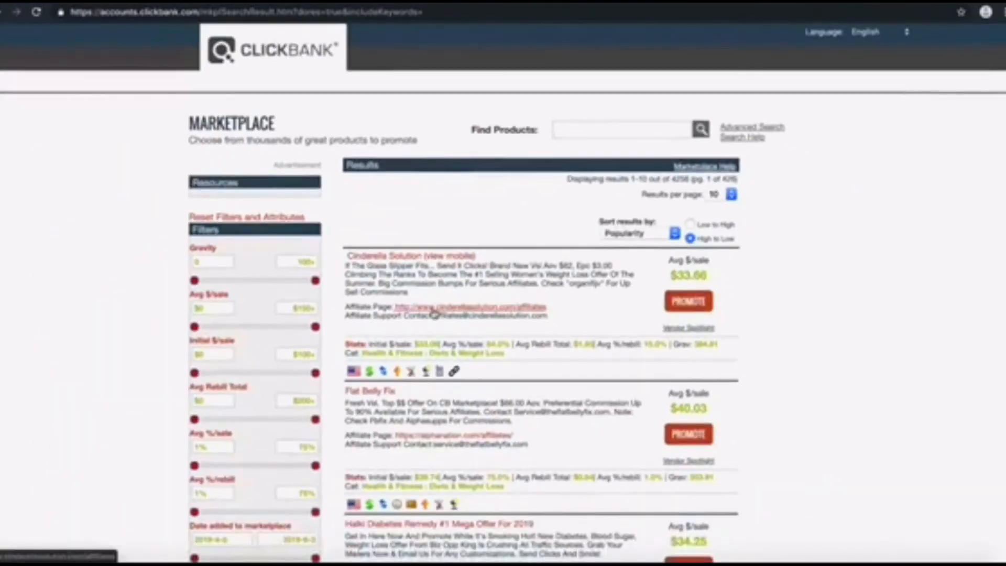
pyautogui.scroll(3, 433, 314)
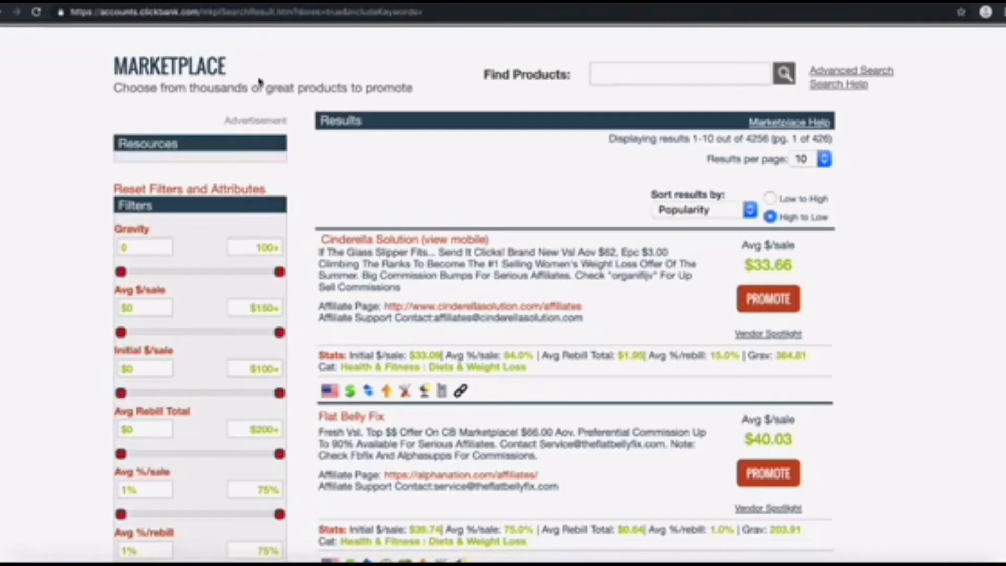
pyautogui.moveTo(419, 240); pyautogui.dragTo(317, 238)
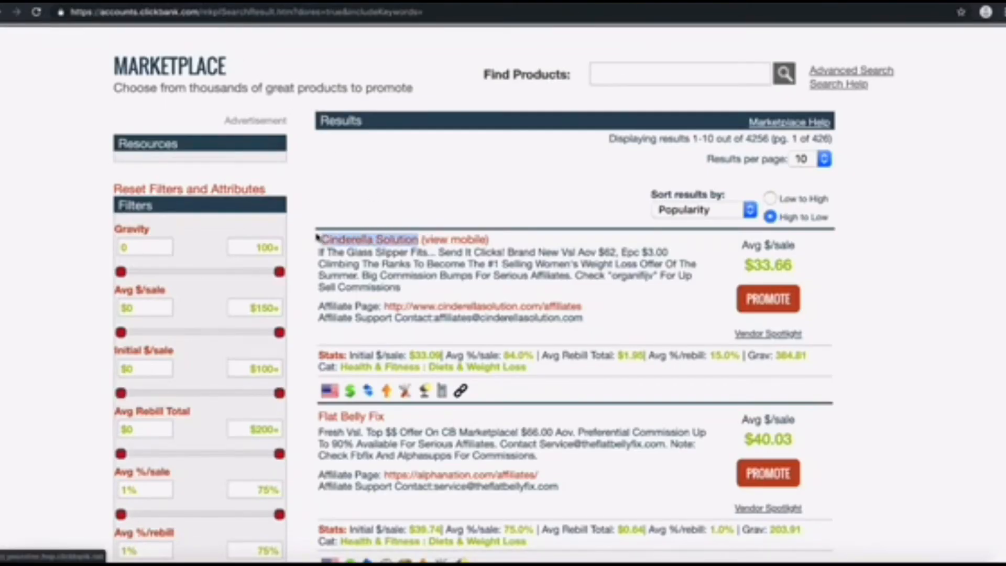
pyautogui.click(364, 171)
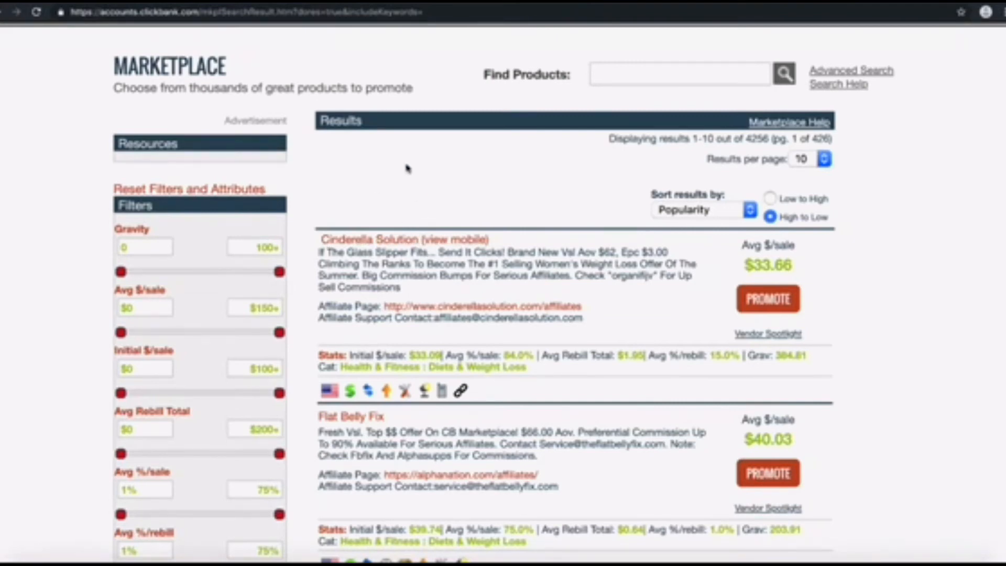
pyautogui.click(632, 73)
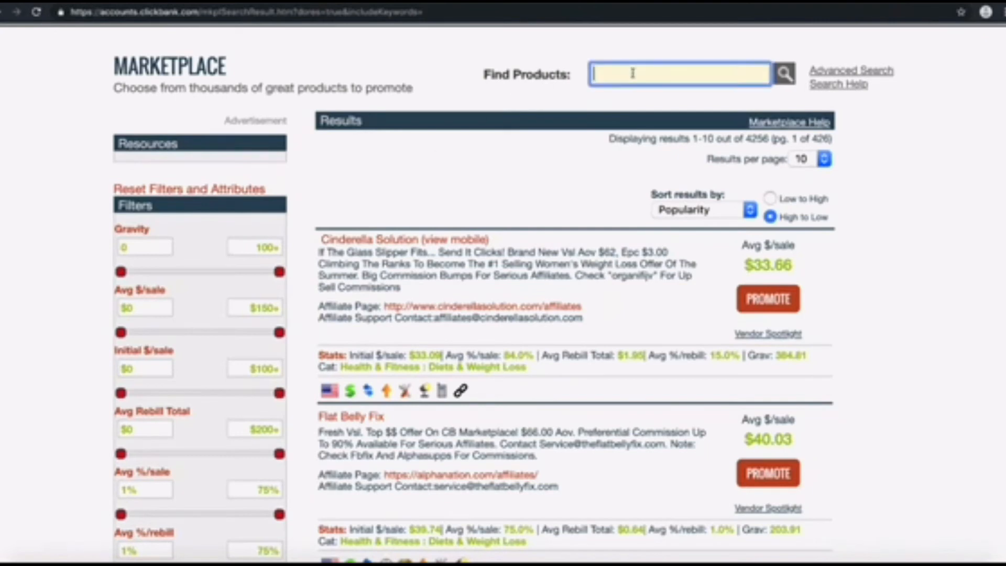
pyautogui.press('super+v')
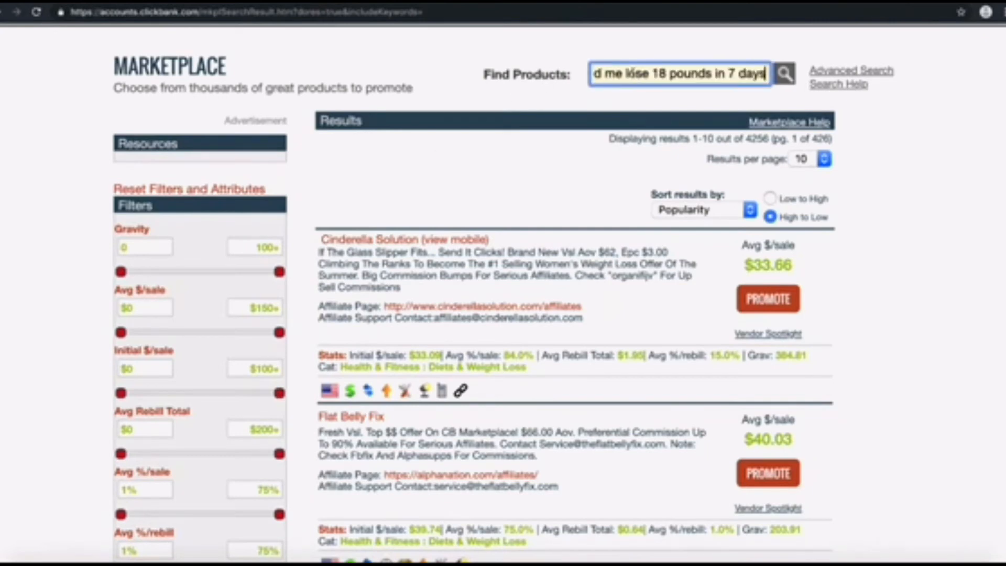
pyautogui.moveTo(634, 73); pyautogui.dragTo(934, 77)
pyautogui.moveTo(320, 240); pyautogui.dragTo(418, 240)
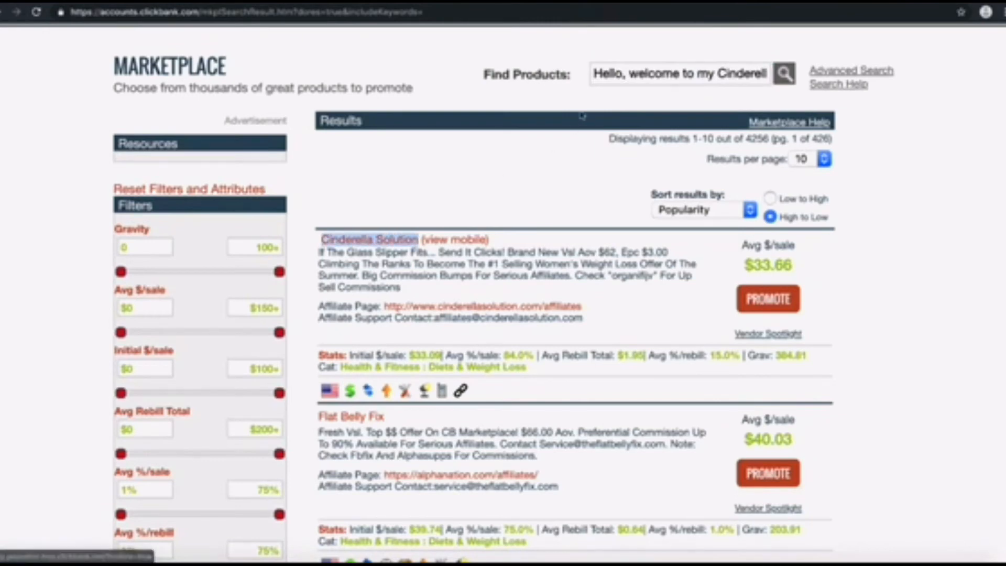
pyautogui.click(592, 74)
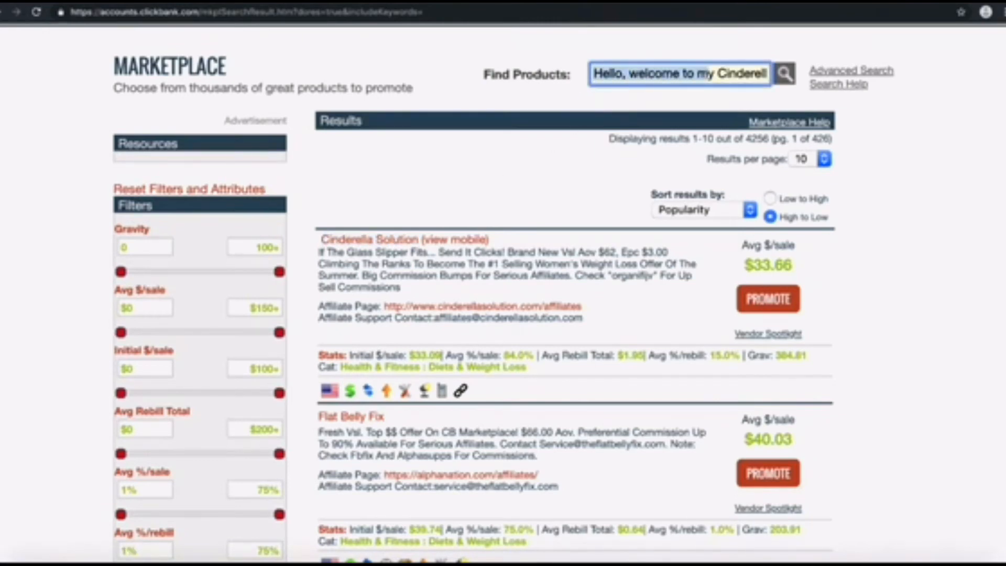
pyautogui.press('BackSpace')
pyautogui.moveTo(604, 74); pyautogui.dragTo(548, 78)
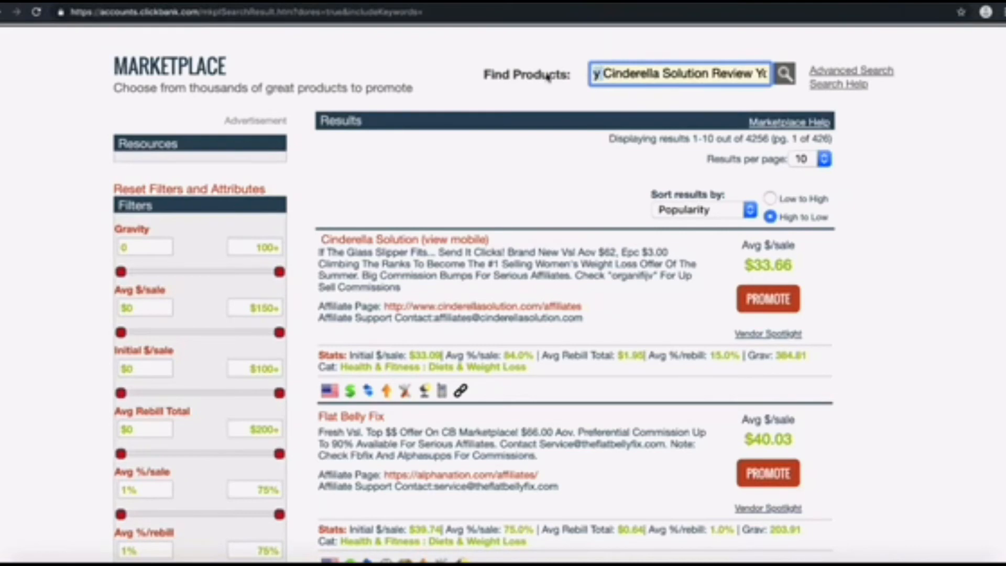
pyautogui.press('BackSpace')
# Replace the text in the marketplace product search field with the video title "Cinderella Solution Review - Should Buy it?".
pyautogui.moveTo(741, 73); pyautogui.dragTo(842, 92)
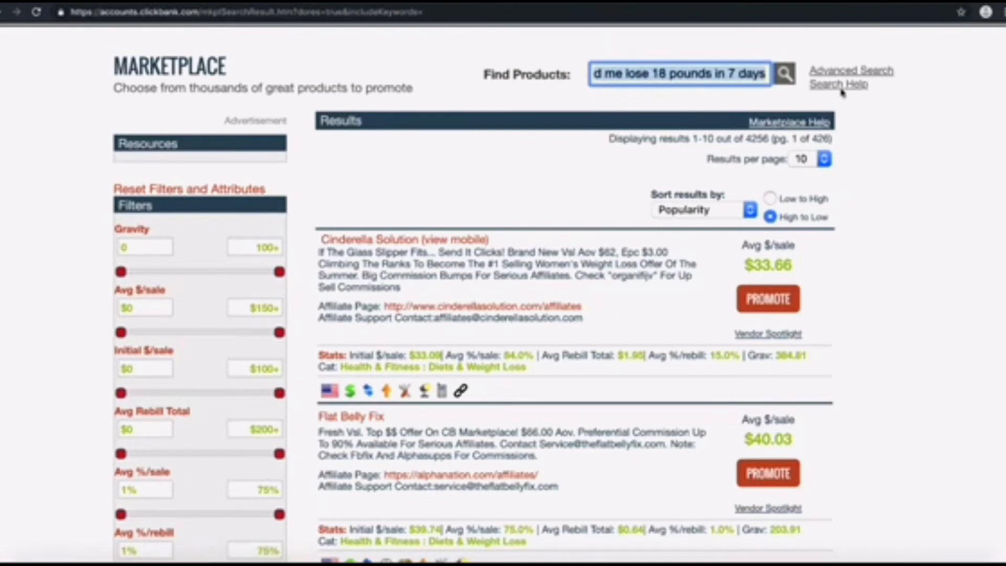
pyautogui.write('Cinderella Solution Review')
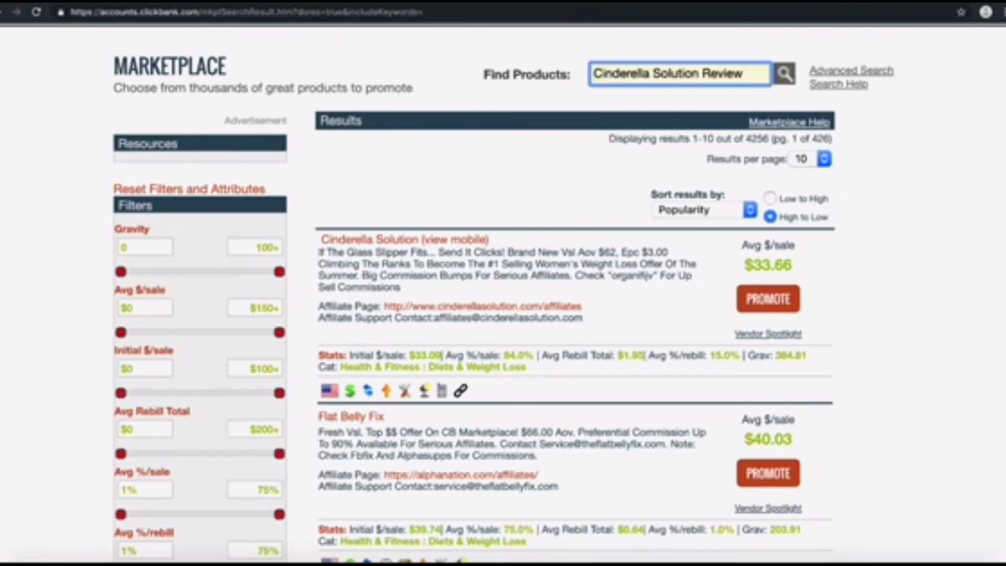
pyautogui.write('- Is')
pyautogui.press('BackSpace')
pyautogui.press('BackSpace')
pyautogui.write('Should ')
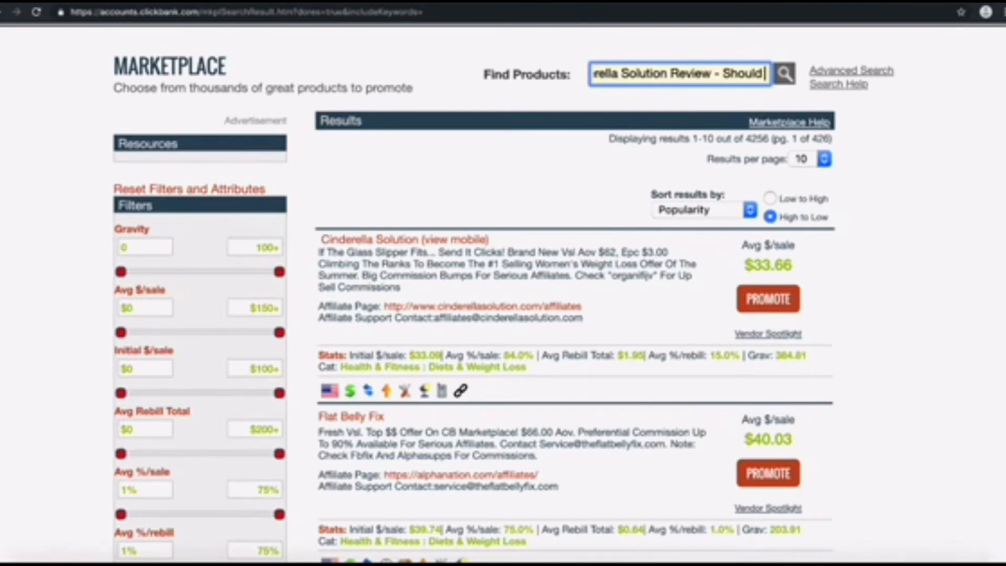
pyautogui.write('Buy iT?')
pyautogui.press('BackSpace')
pyautogui.press('BackSpace')
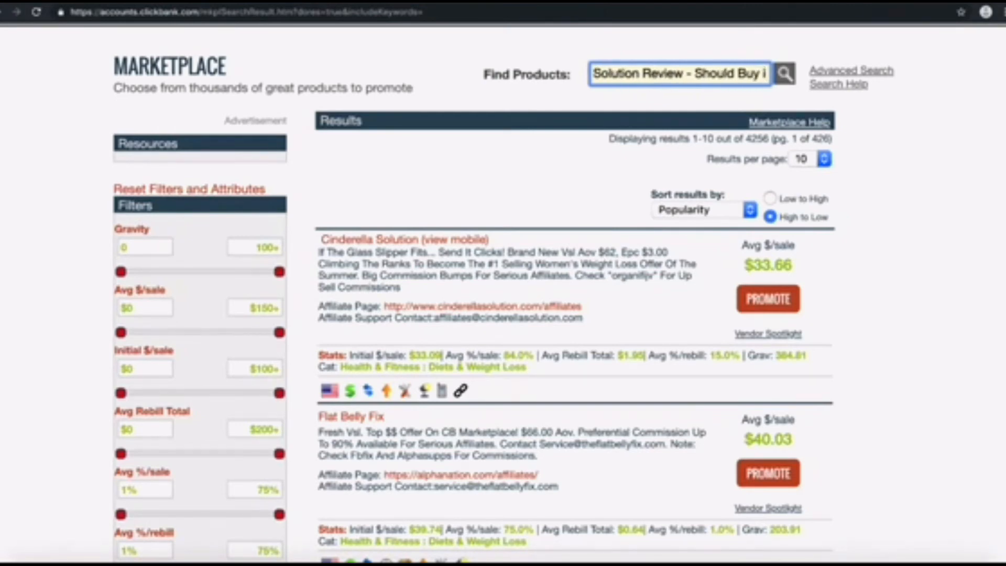
pyautogui.write('t?')
pyautogui.click(459, 89)
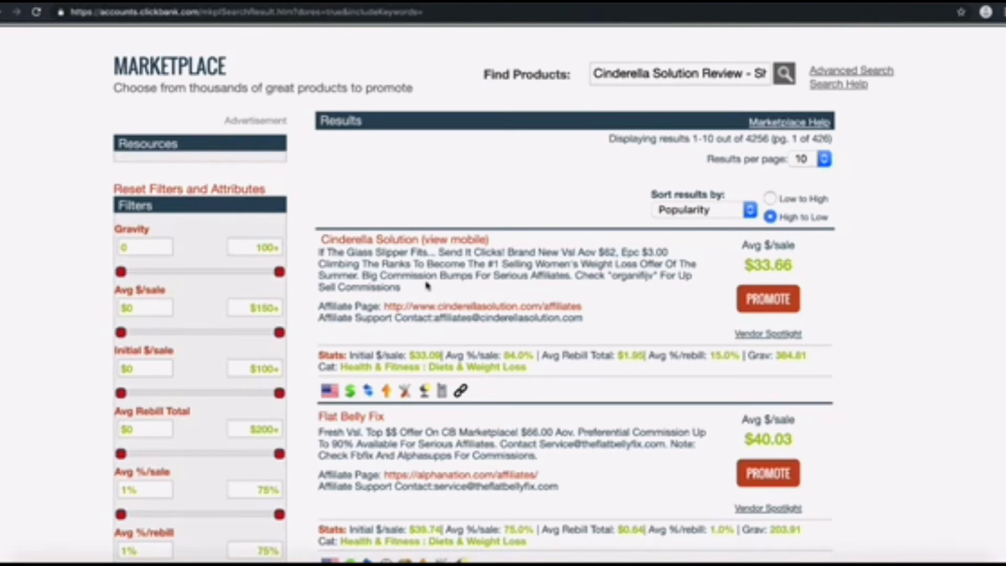
pyautogui.scroll(-5, 427, 285)
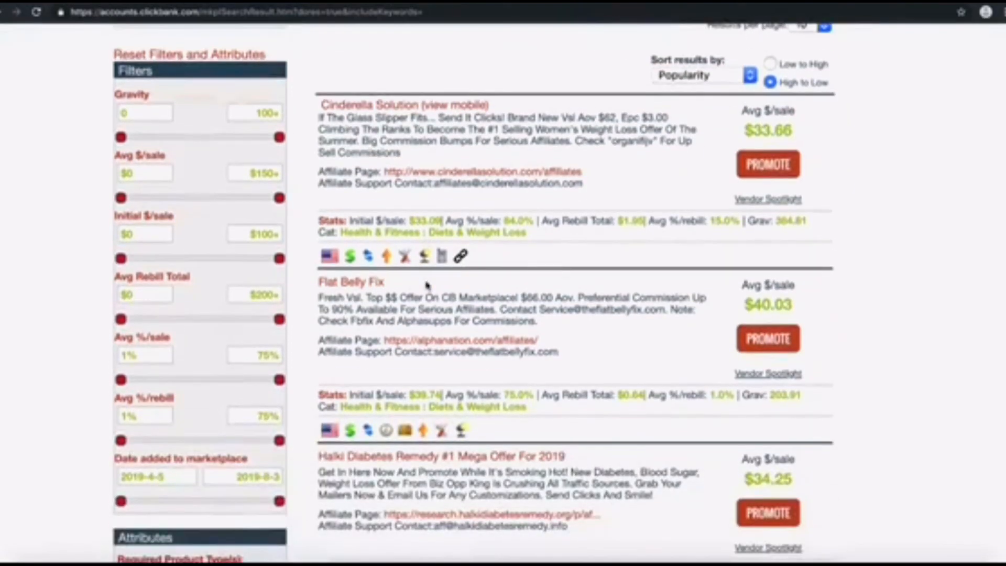
pyautogui.scroll(-2, 427, 285)
pyautogui.scroll(8, 427, 286)
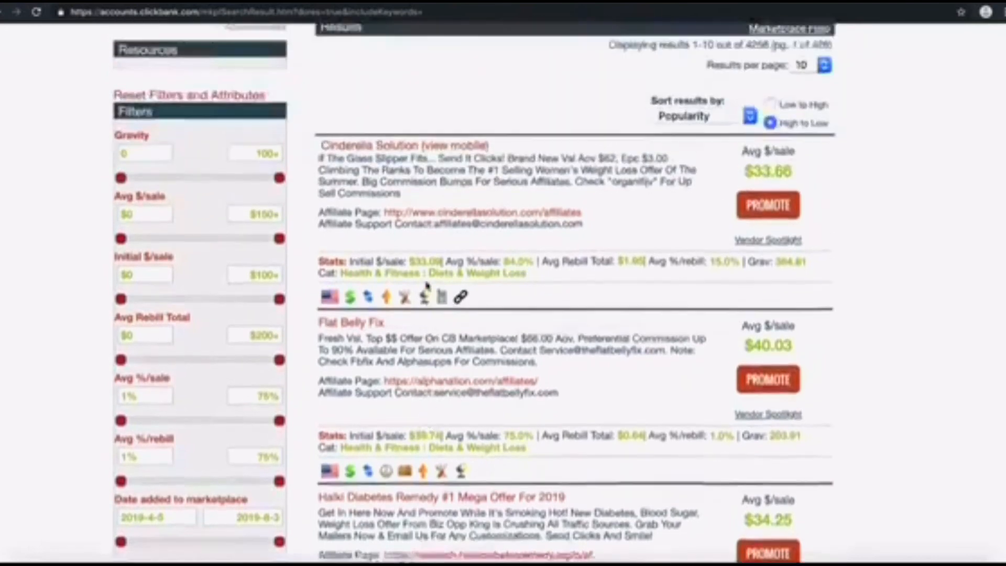
pyautogui.scroll(2, 427, 286)
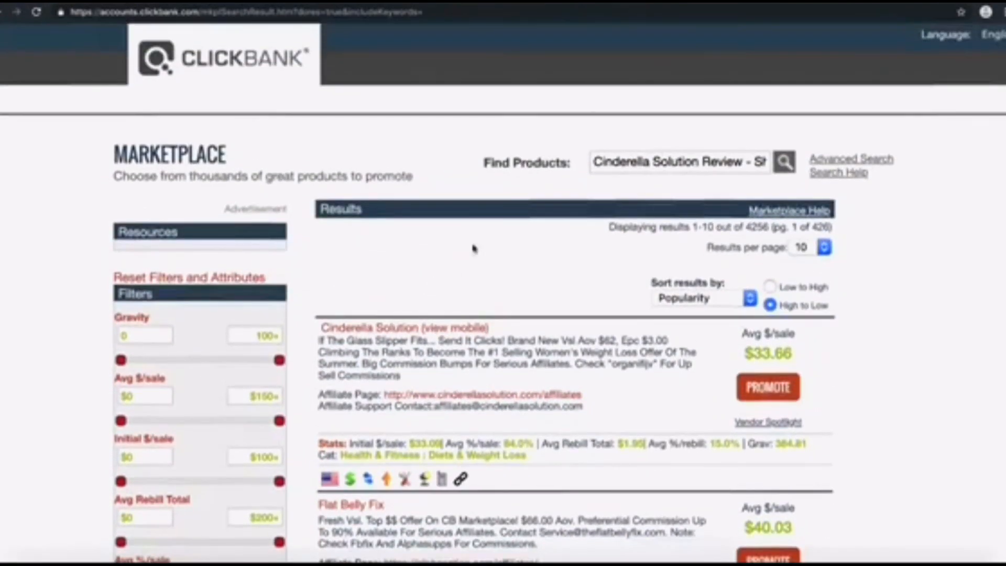
# Switch to the MunchEye website and open the Overnight Freedom product from its big launches.
pyautogui.click(744, 6)
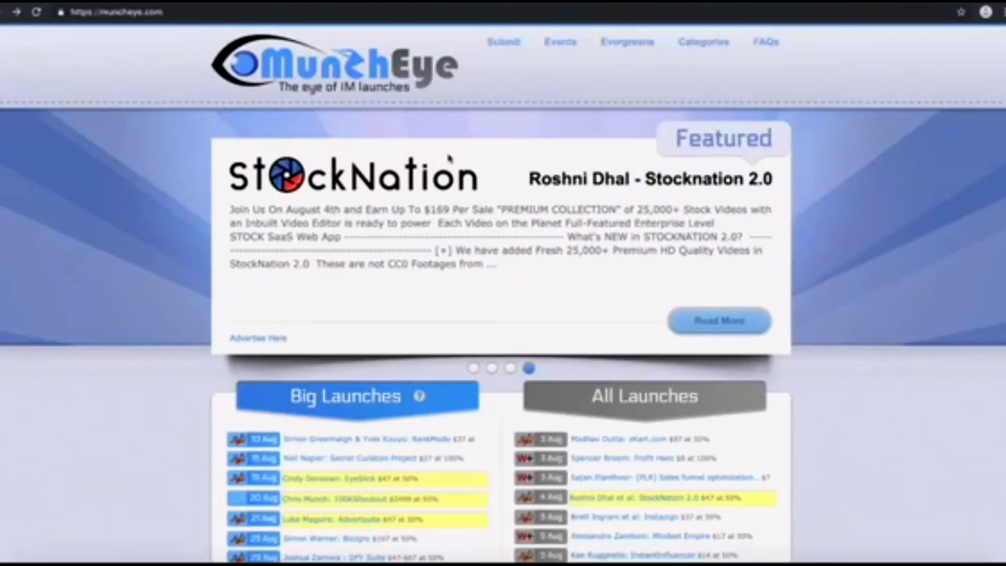
pyautogui.scroll(-2, 754, 219)
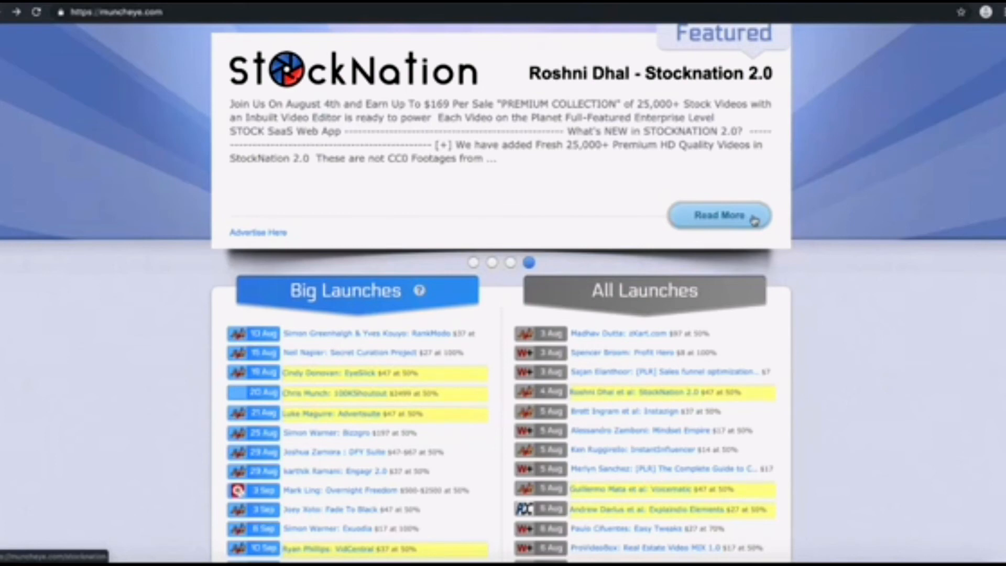
pyautogui.scroll(-3, 755, 220)
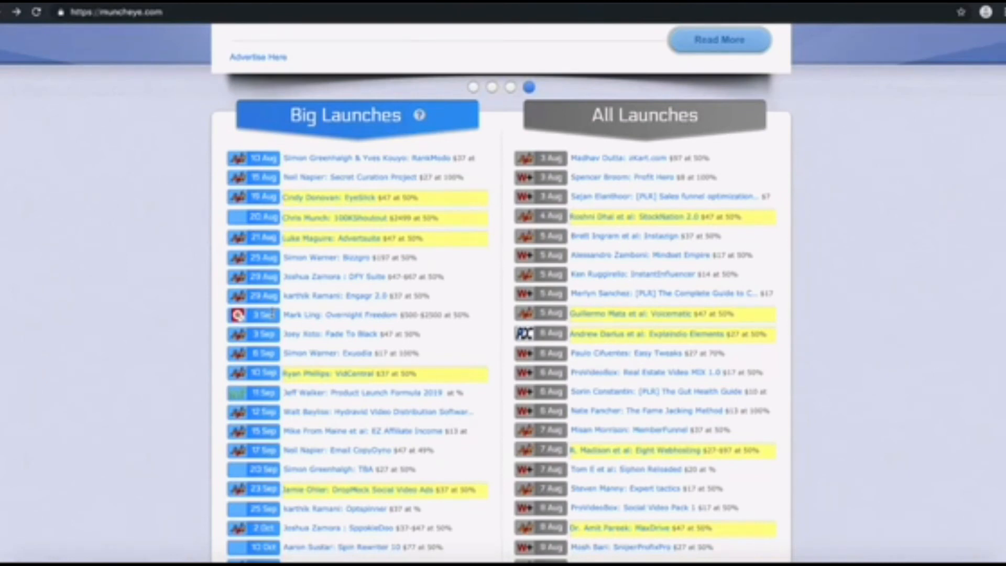
pyautogui.click(307, 322)
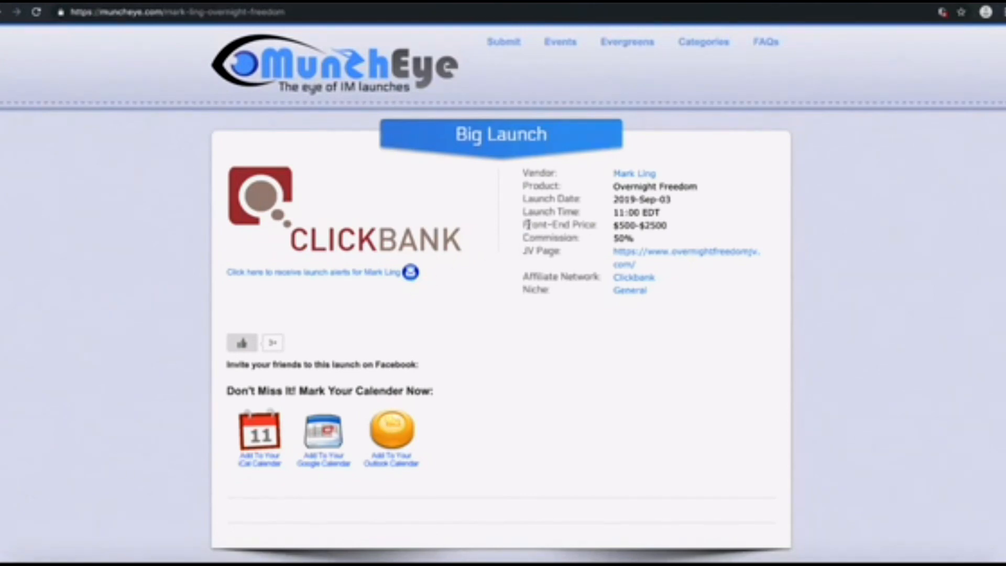
# Examine the front-end price in the Overnight Freedom launch details.
pyautogui.moveTo(524, 224); pyautogui.dragTo(659, 226)
pyautogui.click(659, 225)
pyautogui.moveTo(640, 225); pyautogui.dragTo(669, 230)
pyautogui.click(606, 229)
pyautogui.click(668, 231)
# Return to the MunchEye home page and look through its big launches and all launches.
pyautogui.hotkey('alt', 'Left')
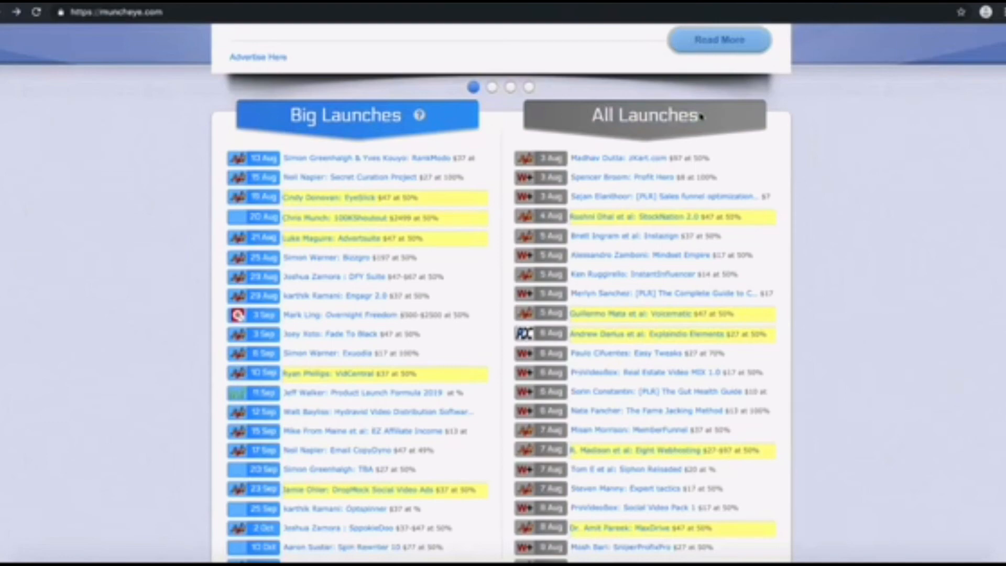
pyautogui.scroll(-2, 701, 116)
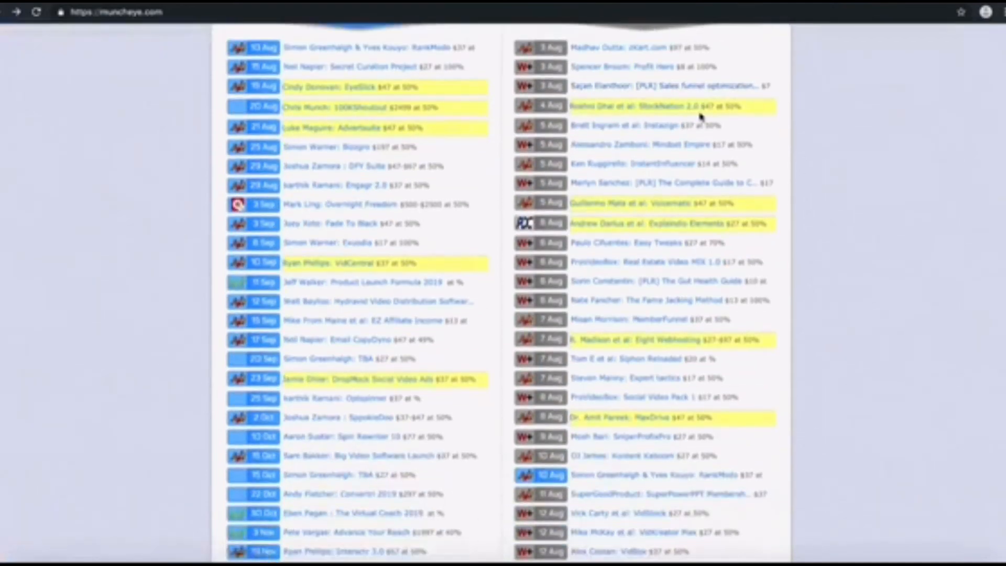
pyautogui.scroll(7, 701, 116)
pyautogui.scroll(-4, 334, 250)
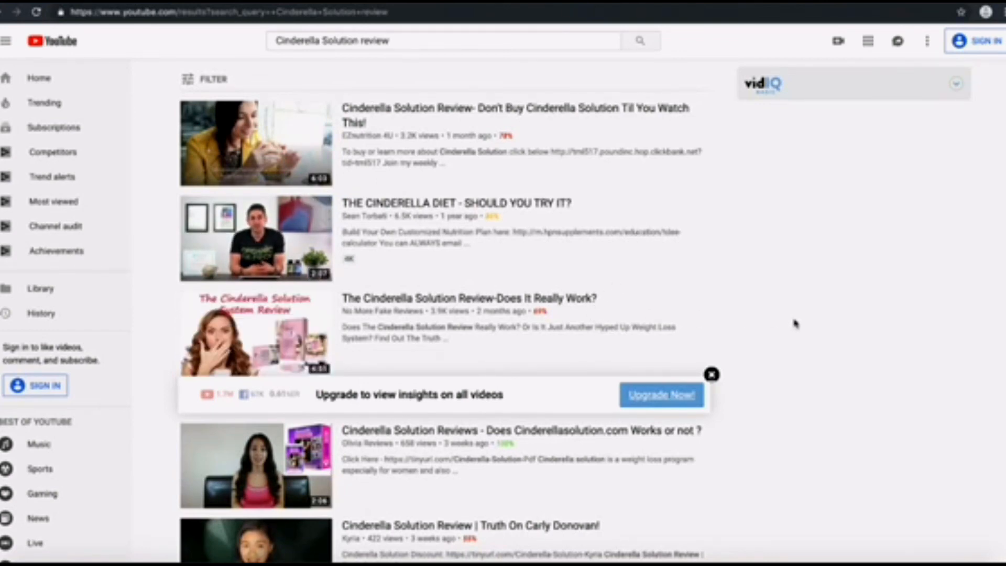
# Look through the YouTube search results for Cinderella Solution review, comparing the competing videos' titles, thumbnails and view counts.
pyautogui.scroll(-4, 795, 323)
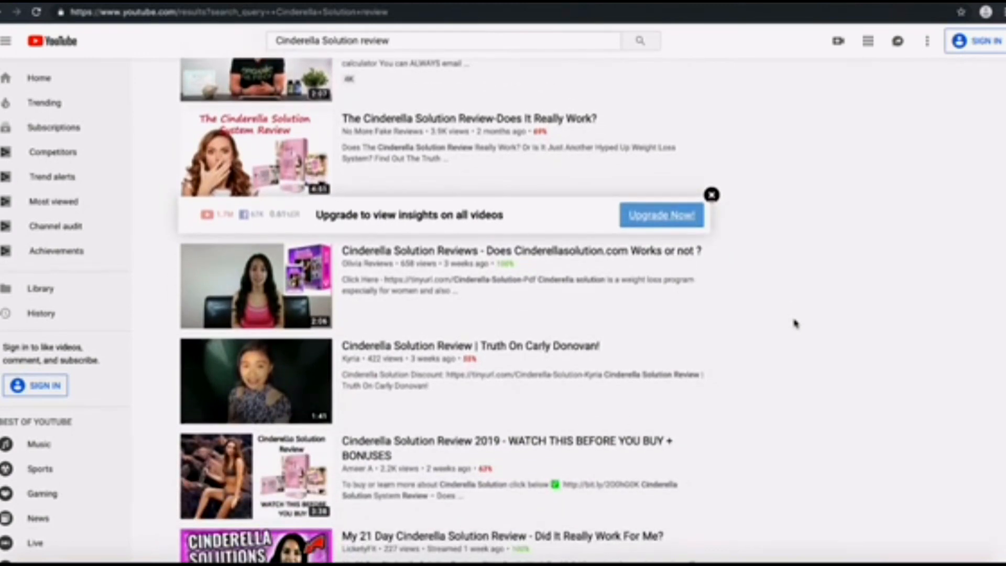
pyautogui.scroll(-5, 795, 323)
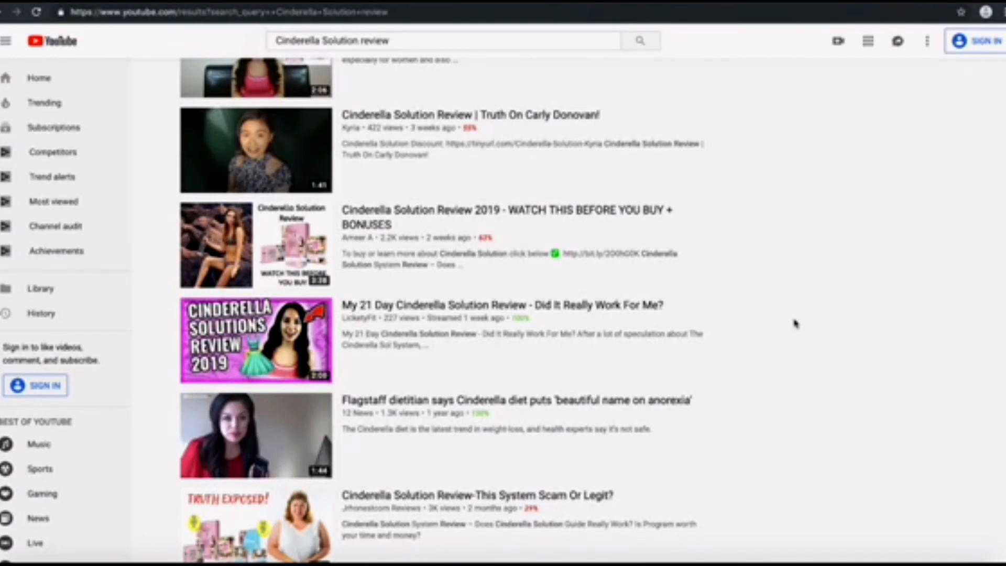
pyautogui.scroll(-5, 795, 323)
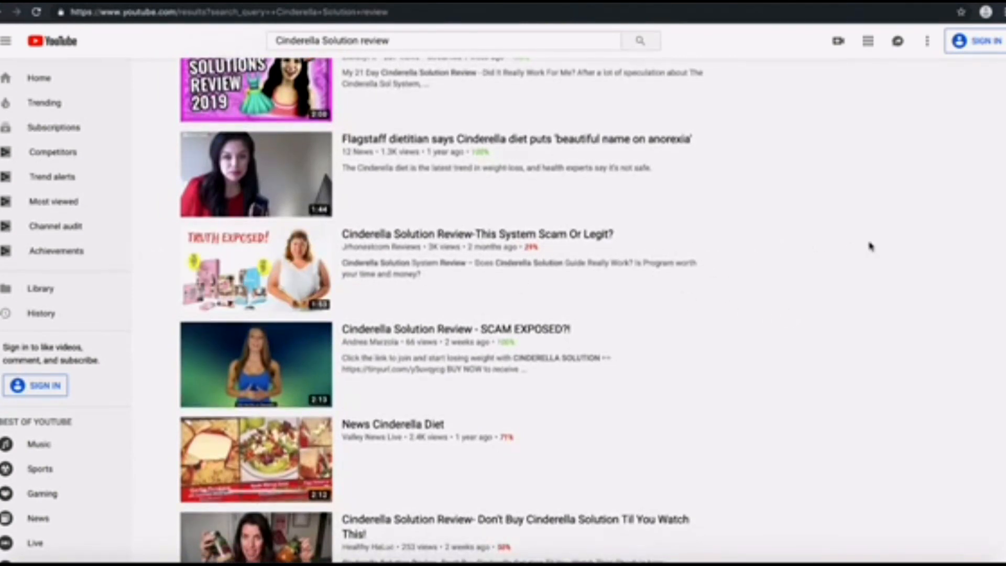
pyautogui.scroll(12, 869, 246)
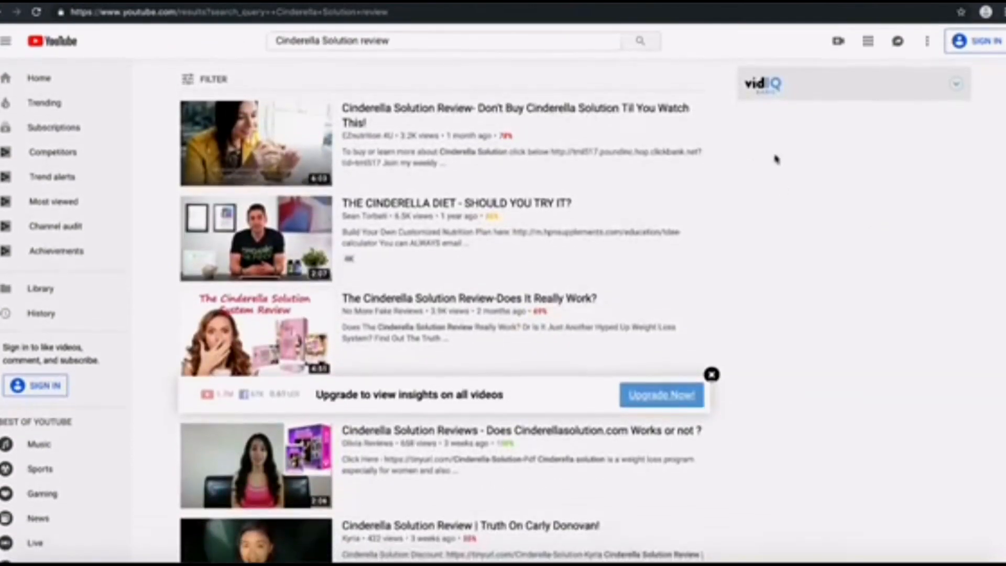
pyautogui.scroll(-18, 791, 207)
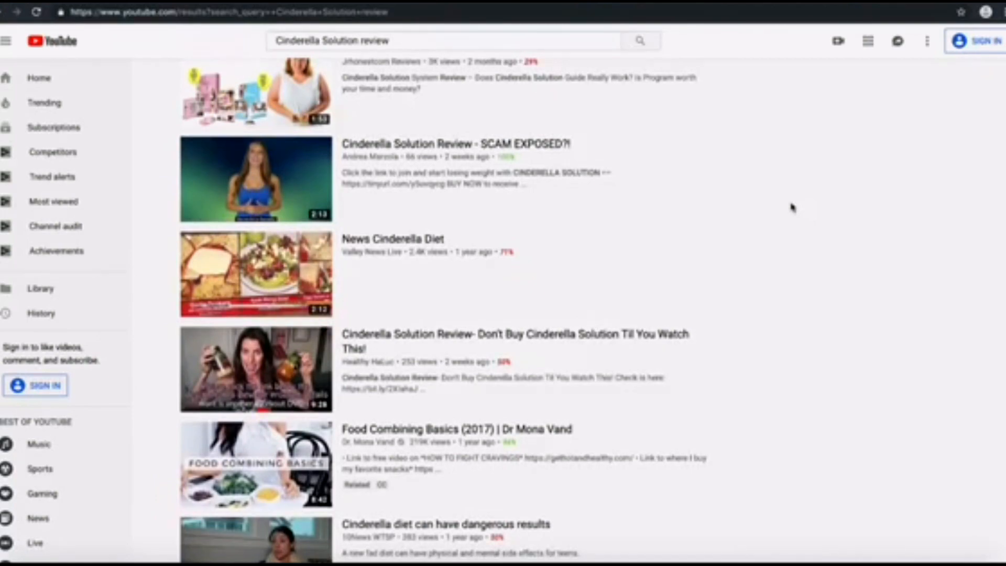
pyautogui.scroll(15, 791, 207)
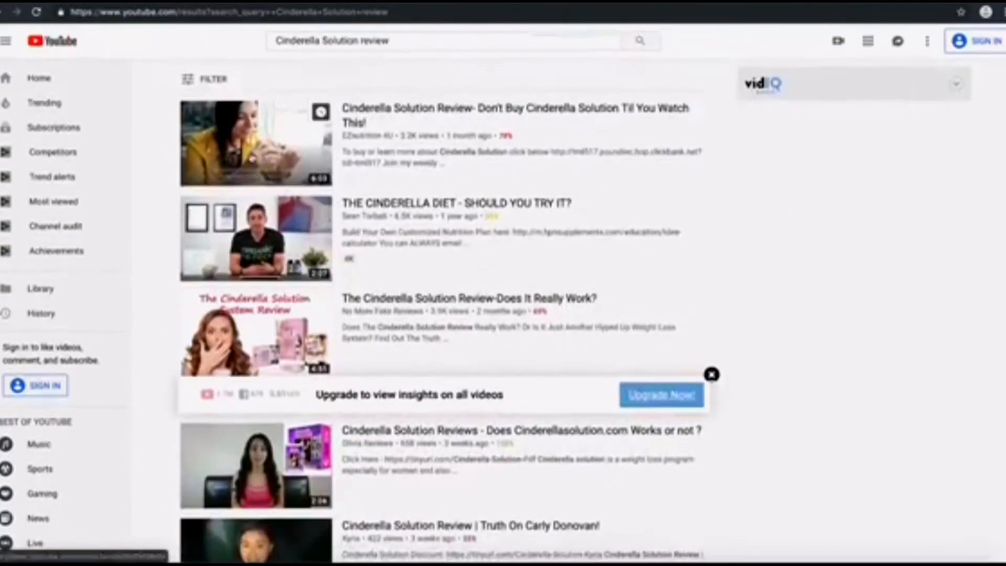
# Open the video "Cinderella Solution Review- Don't Buy Cinderella Solution Til You Watch This!" and expand its full description.
pyautogui.click(312, 203)
pyautogui.scroll(-8, 317, 213)
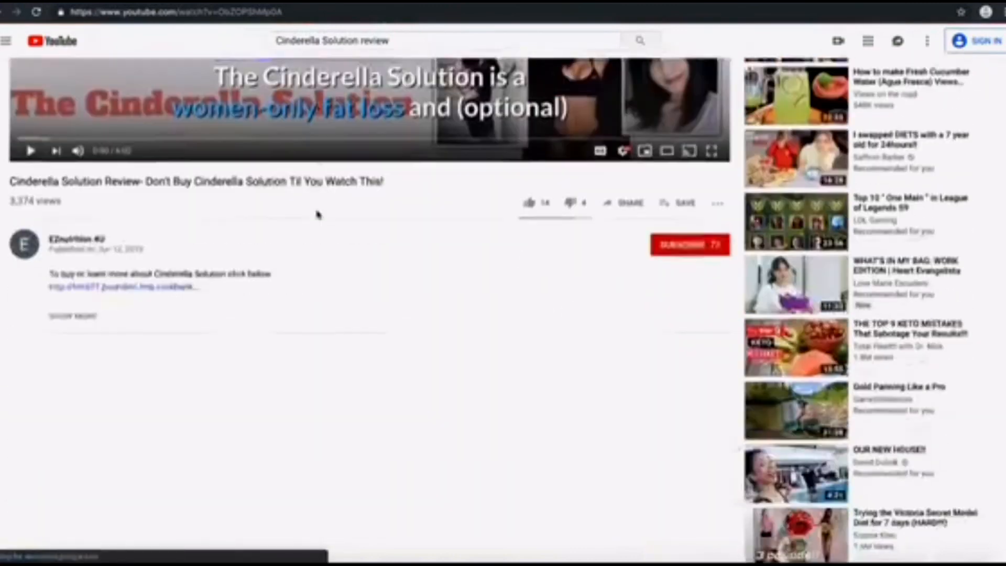
pyautogui.click(79, 216)
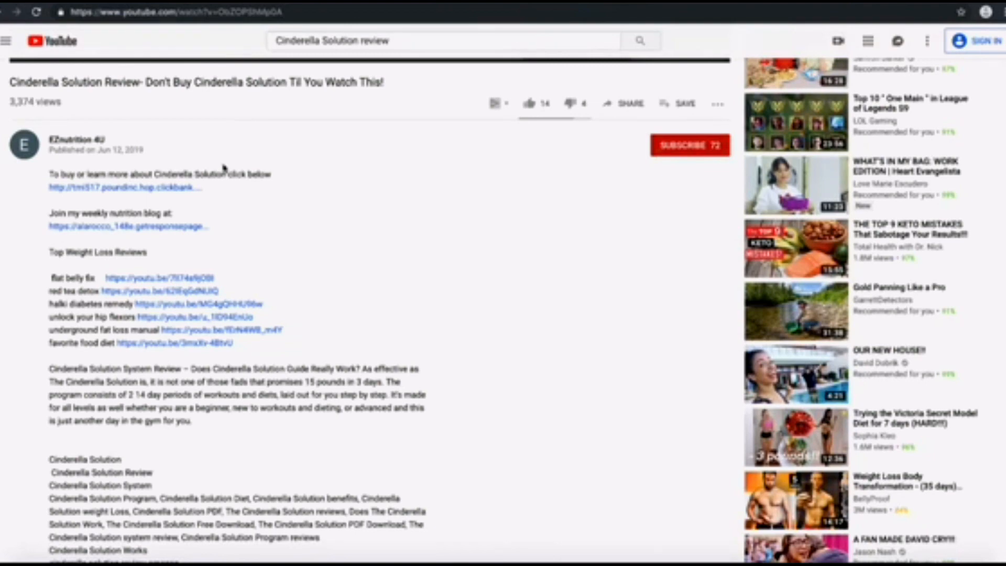
# Examine the competing review video's page, comparing its title, view count, publish date and the affiliate link in its description.
pyautogui.scroll(5, 224, 168)
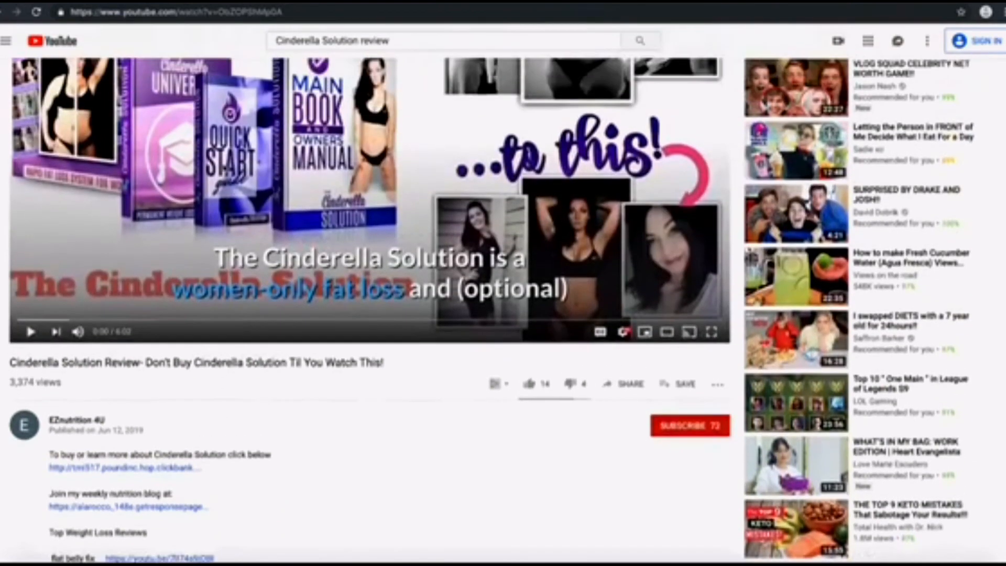
pyautogui.scroll(3, 220, 168)
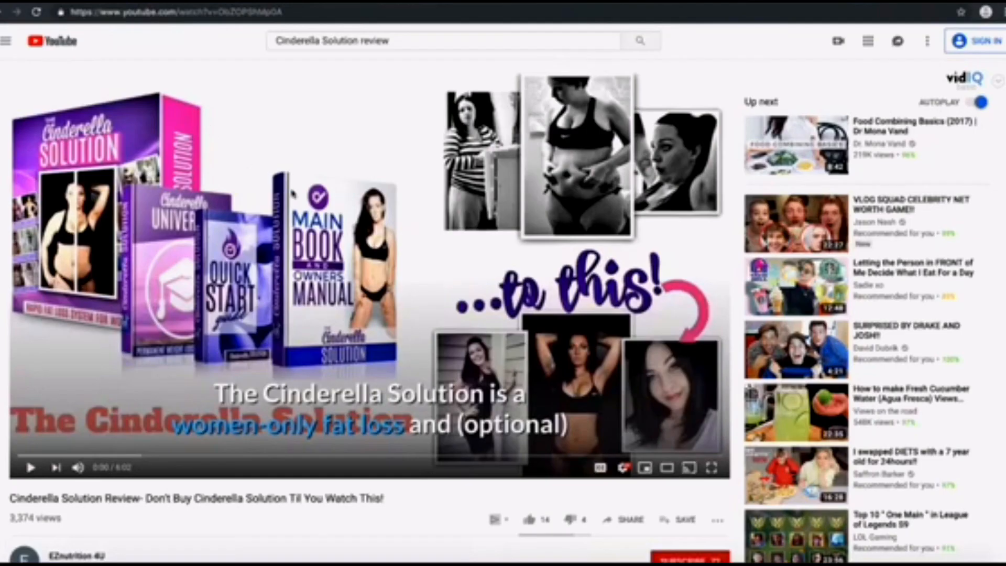
pyautogui.scroll(-3, 97, 404)
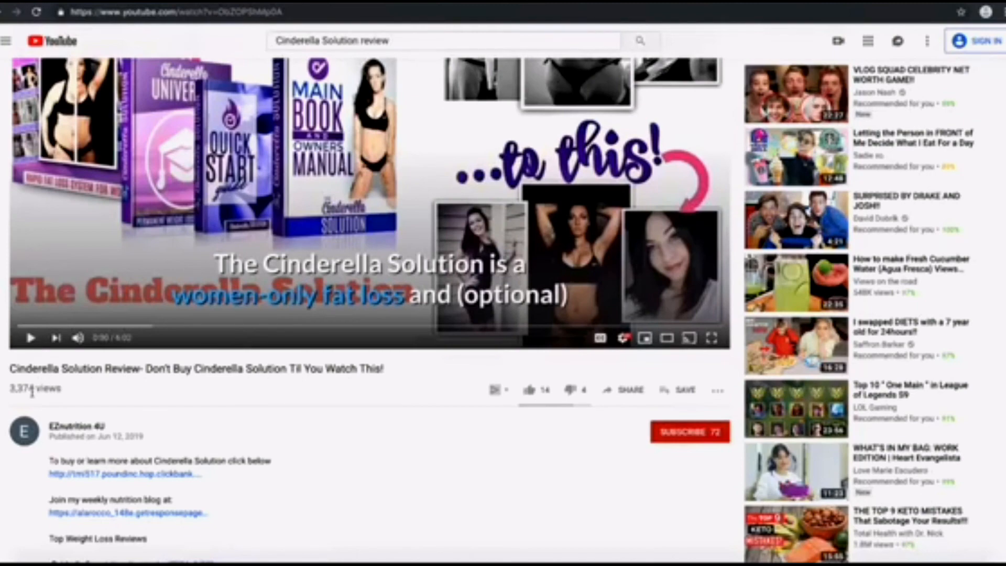
pyautogui.scroll(2, 31, 390)
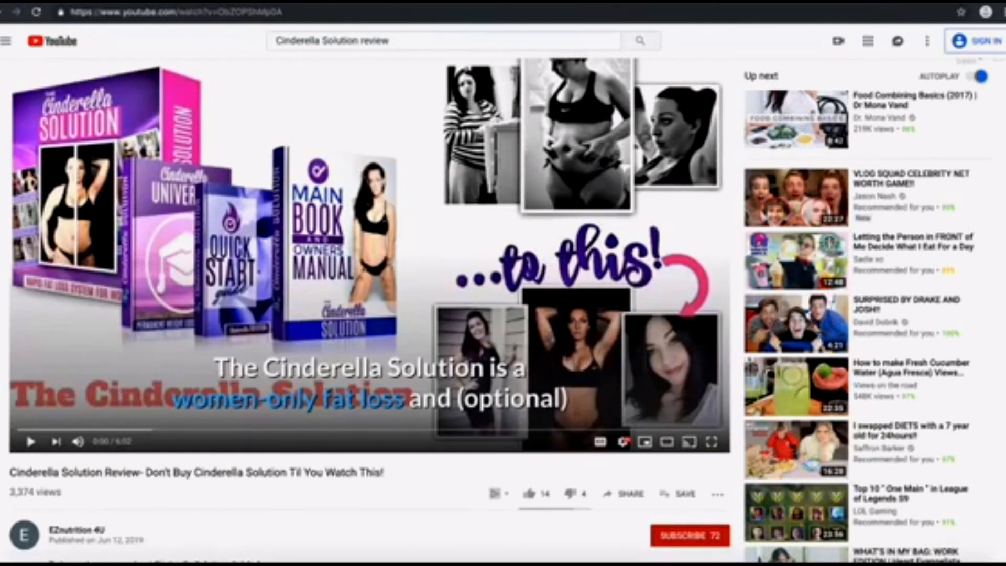
pyautogui.scroll(-3, 367, 262)
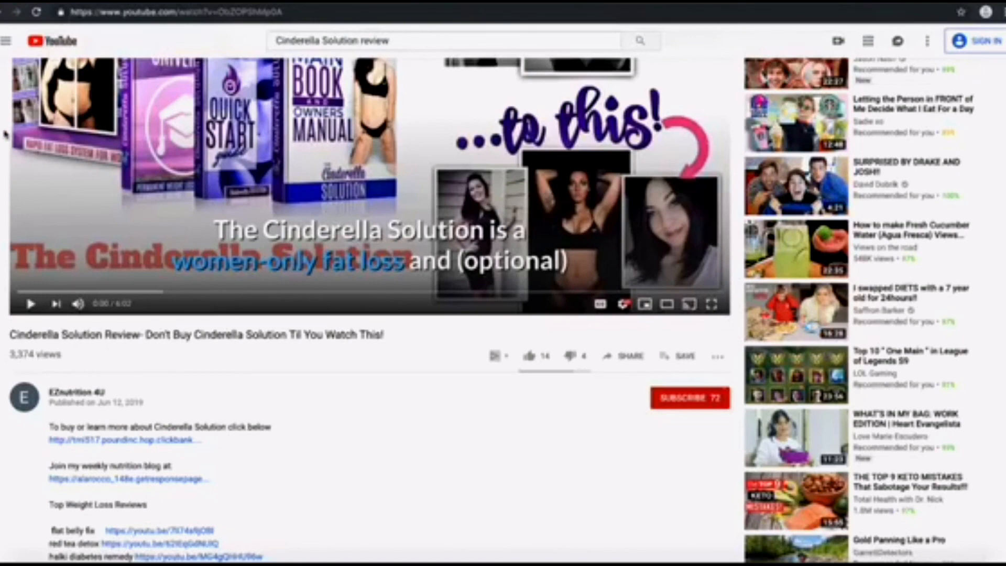
pyautogui.scroll(3, 5, 135)
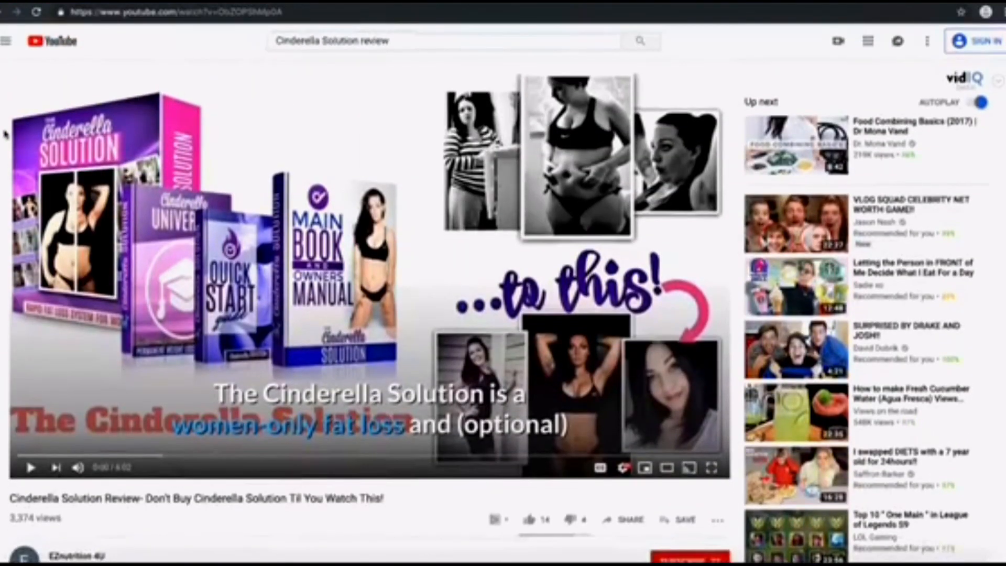